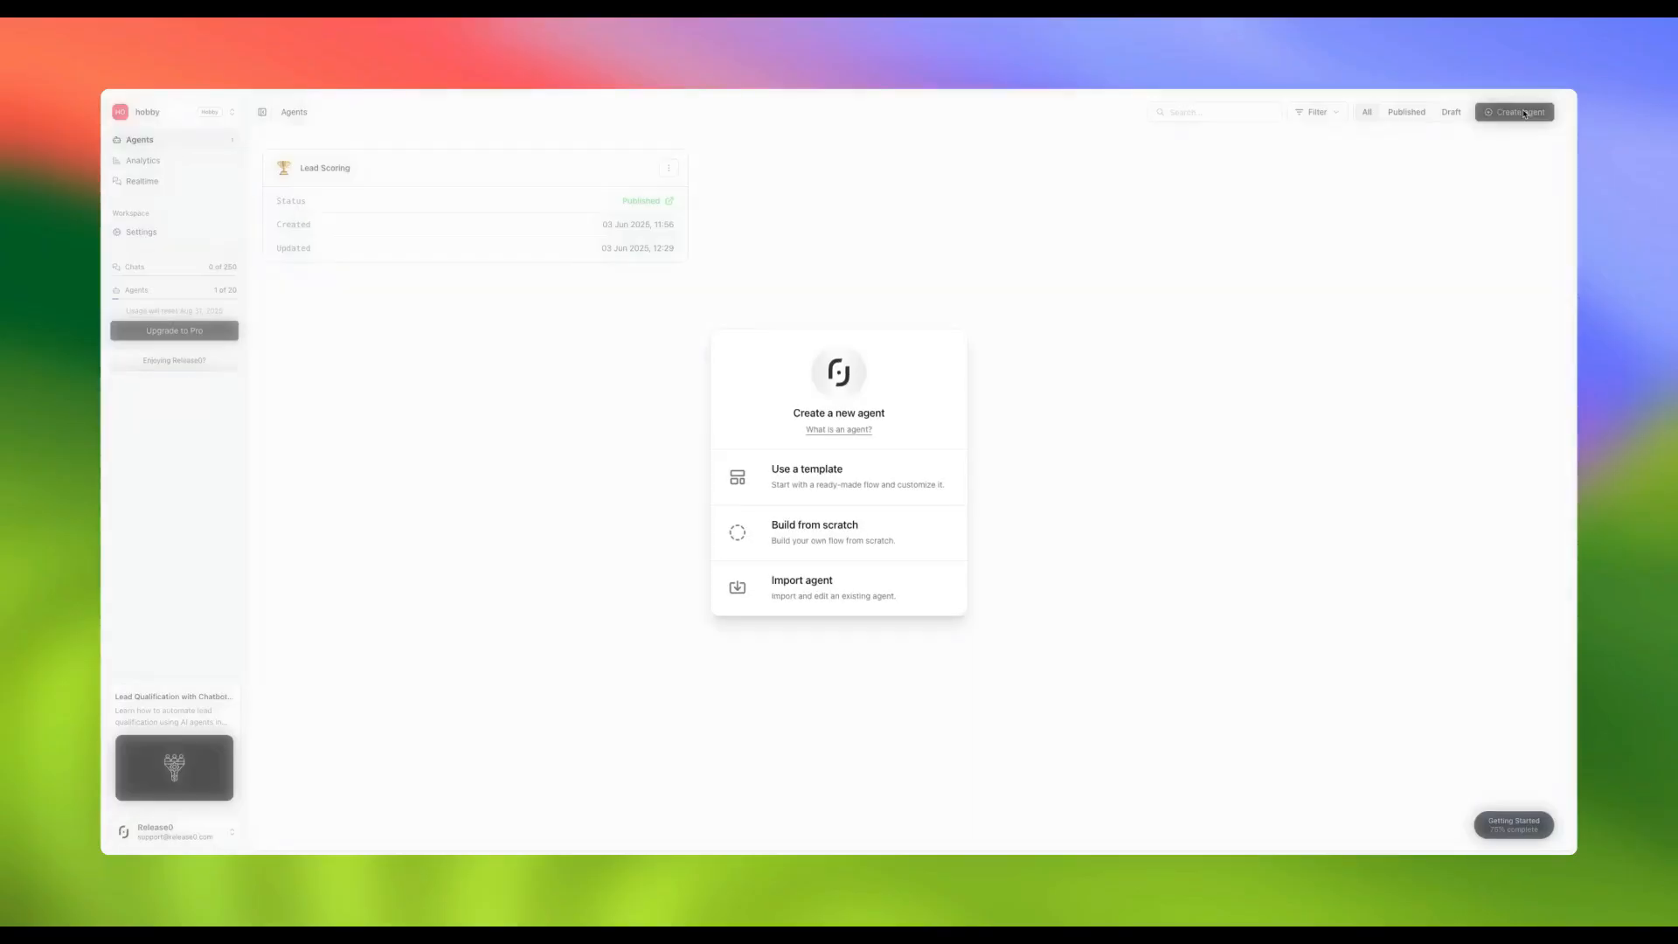
Build a new agent from scratch, creating an empty 'My agent' flow
click(840, 538)
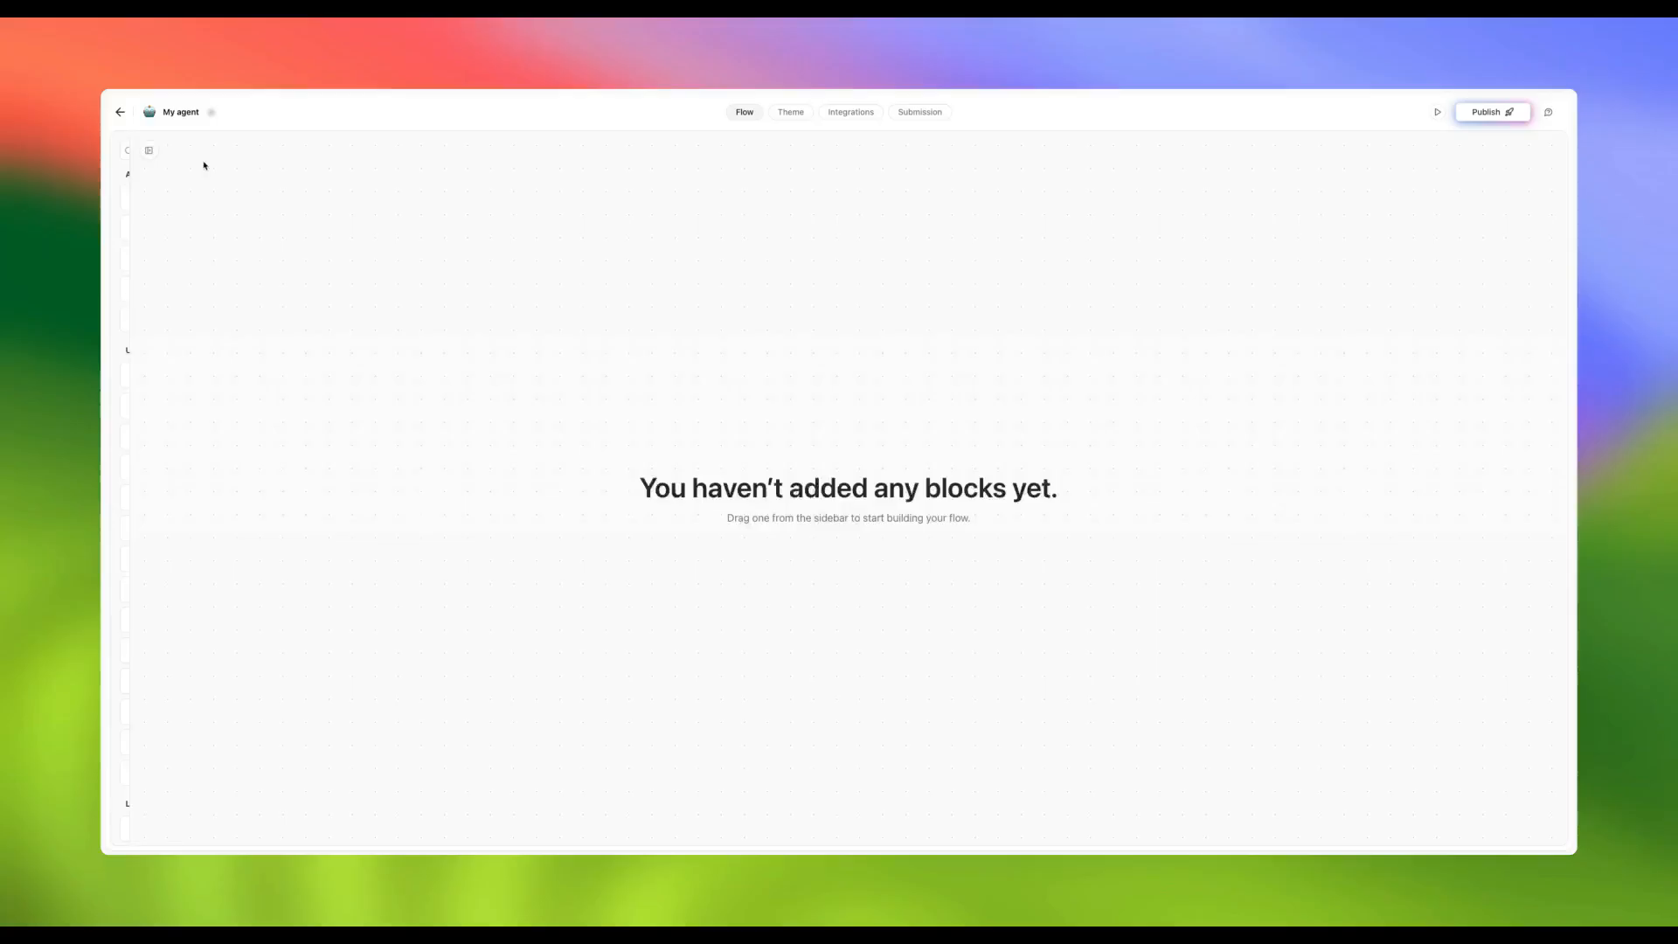
Add a 'Hello, ask Perplexity' text bubble and title its group 'Hello / User Input'
drag(144, 199, 663, 318)
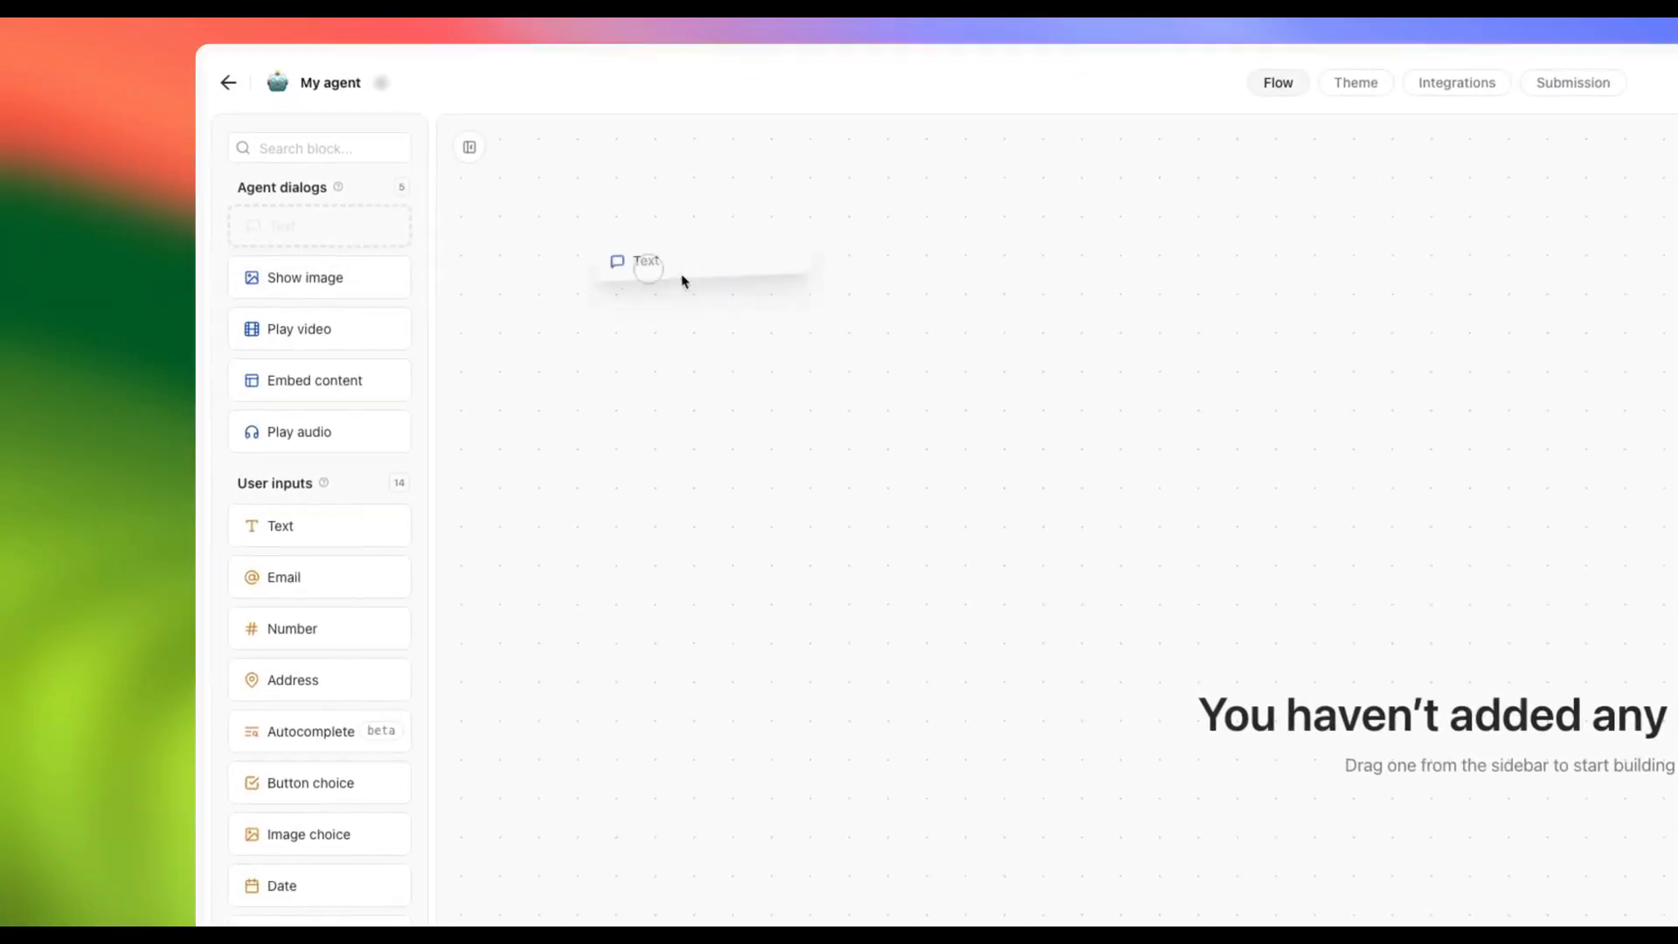
drag(1140, 429, 1150, 460)
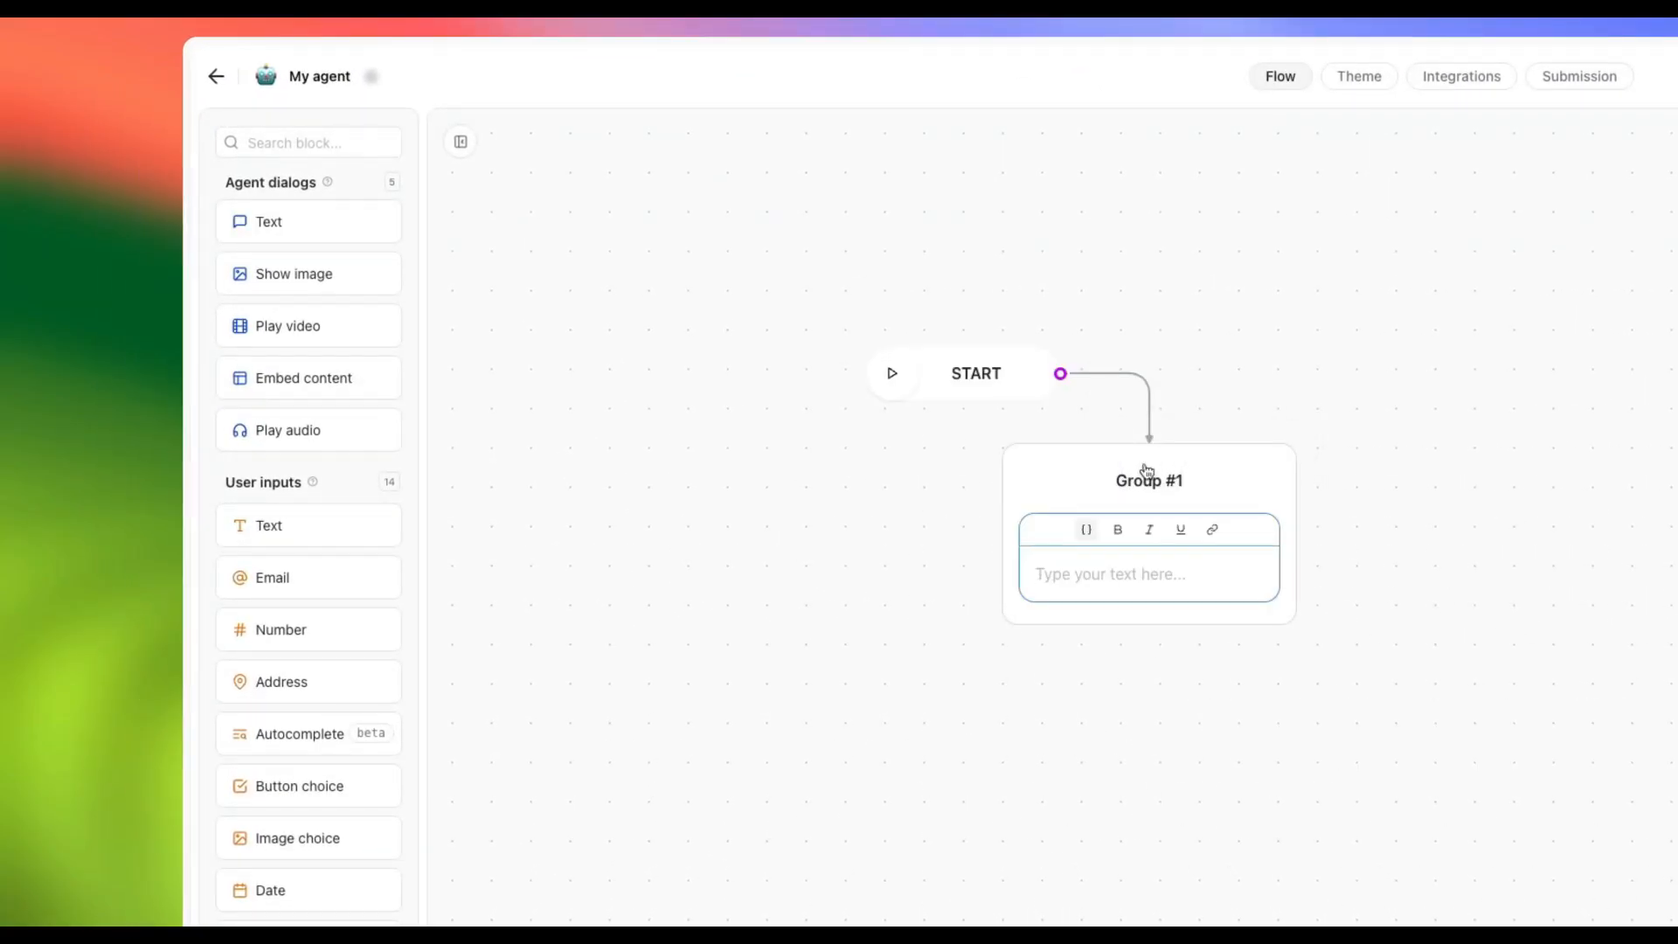
text(Hel)
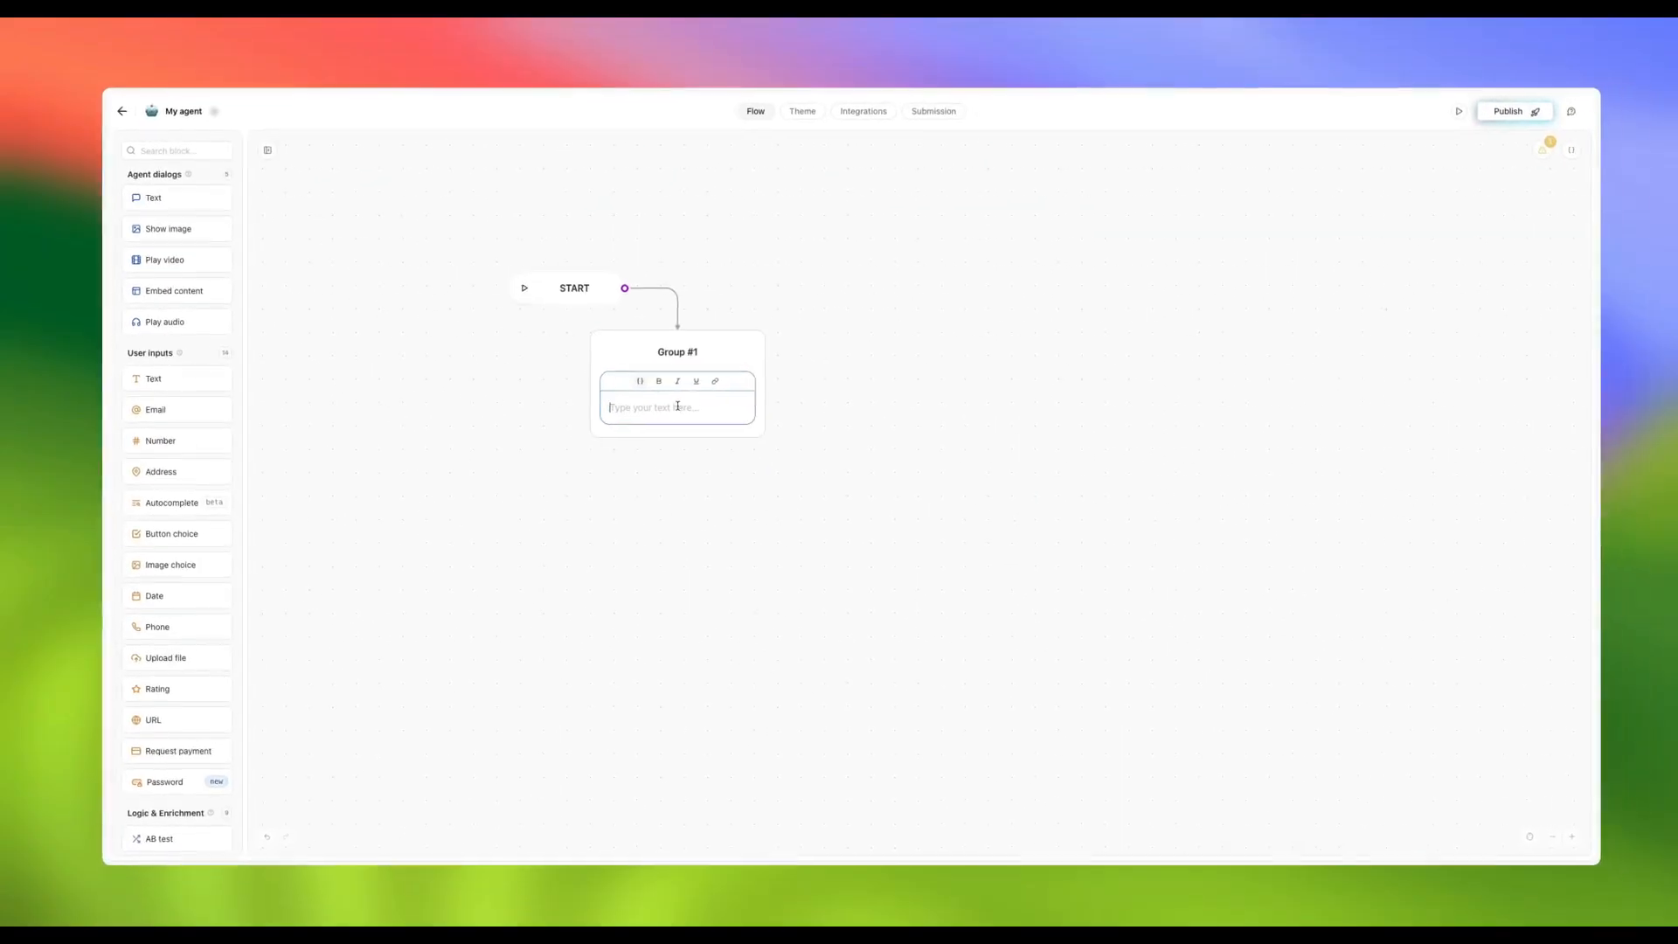
text(lop)
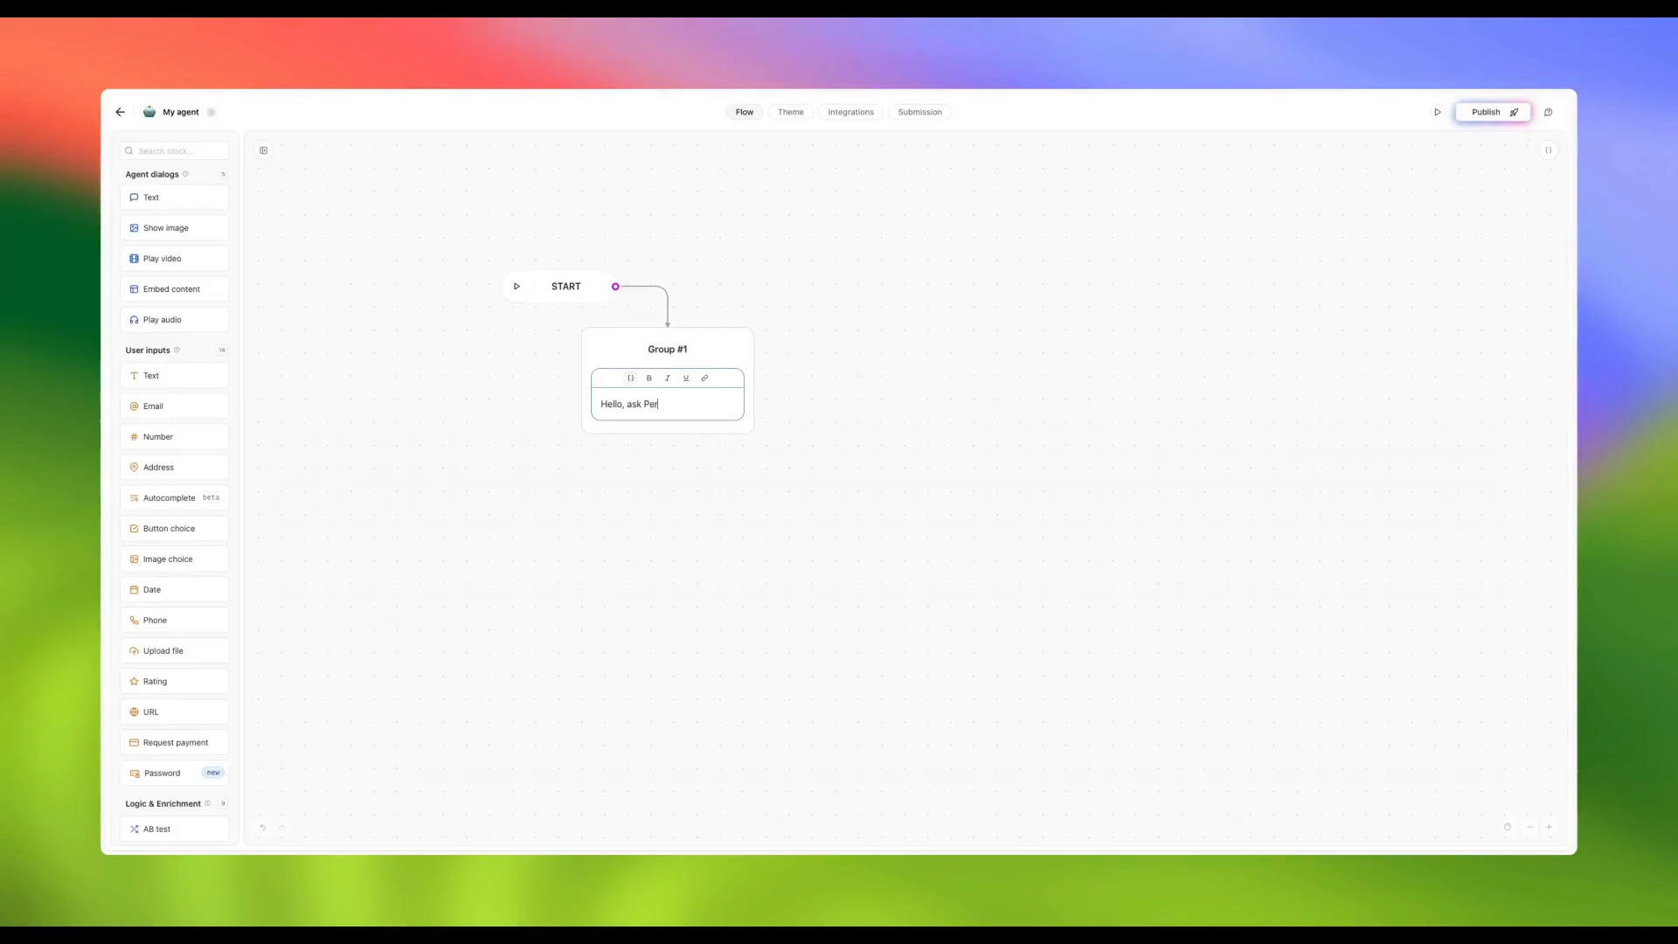
text(y)
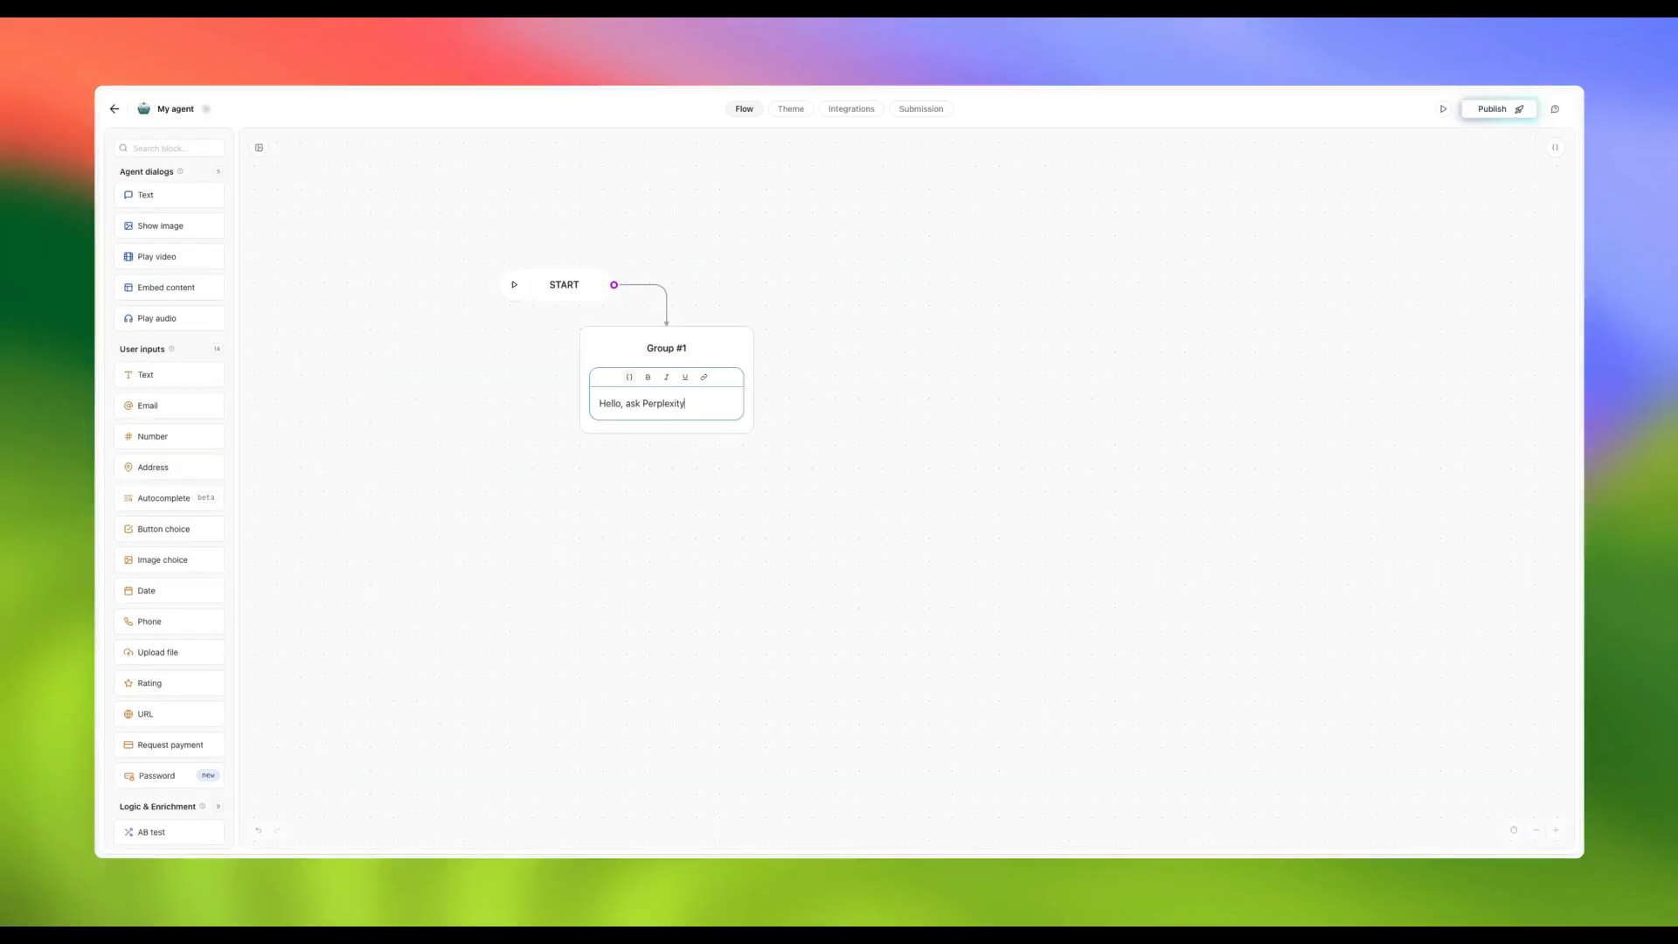
click(649, 473)
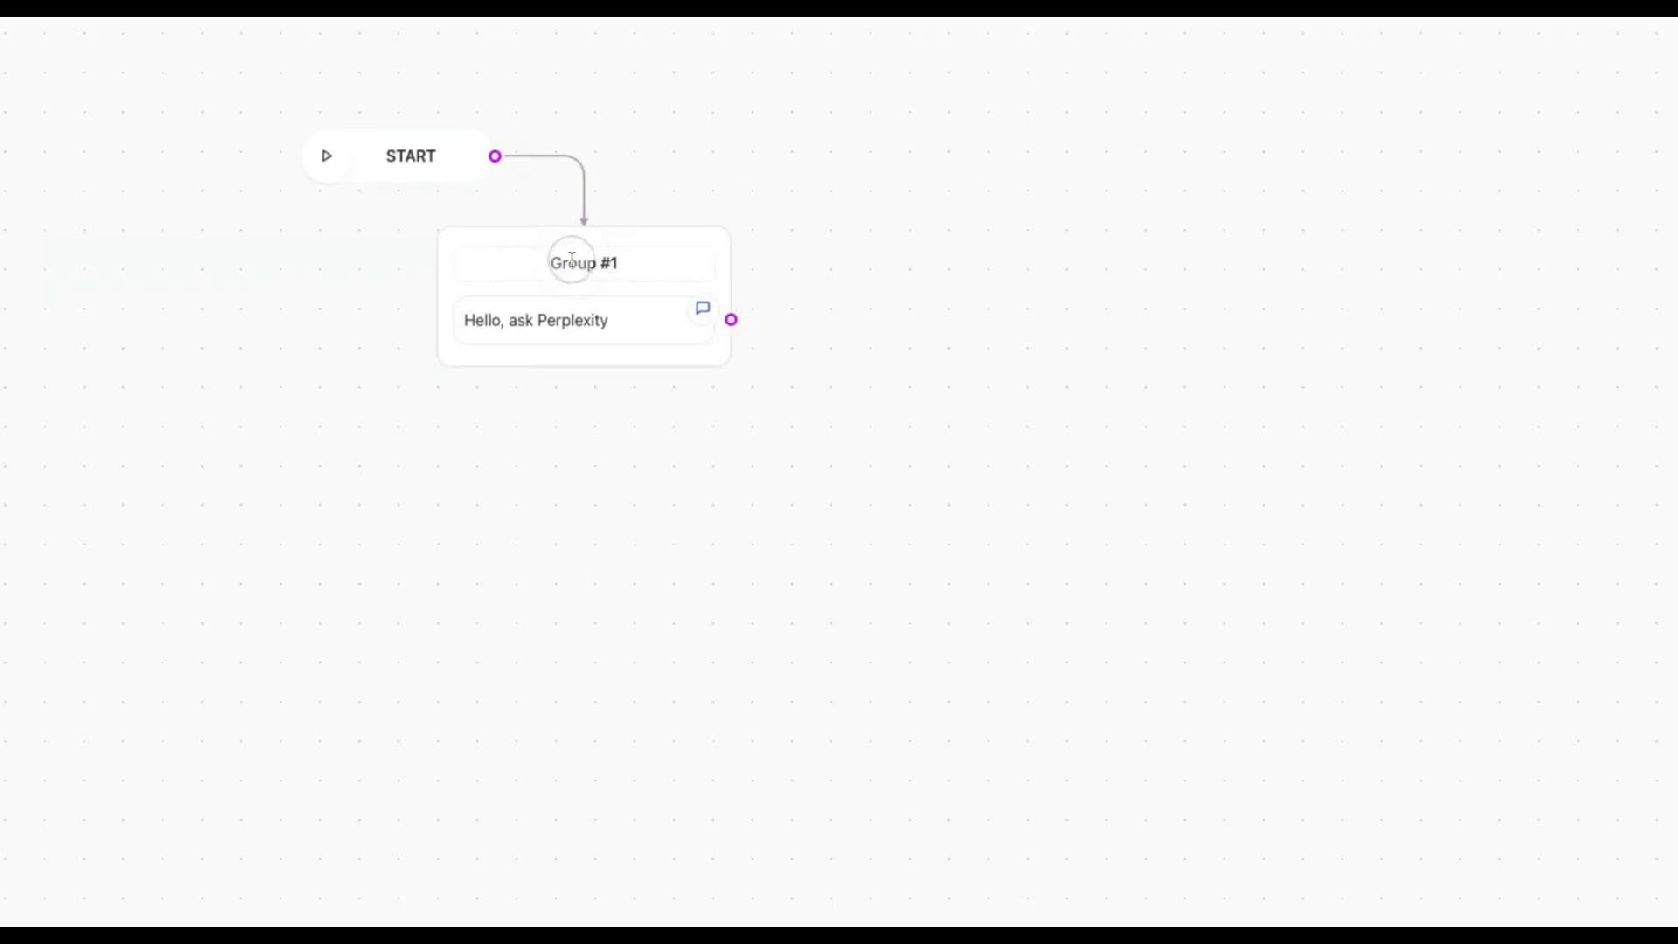
double_click(570, 263)
text(Hello / Us)
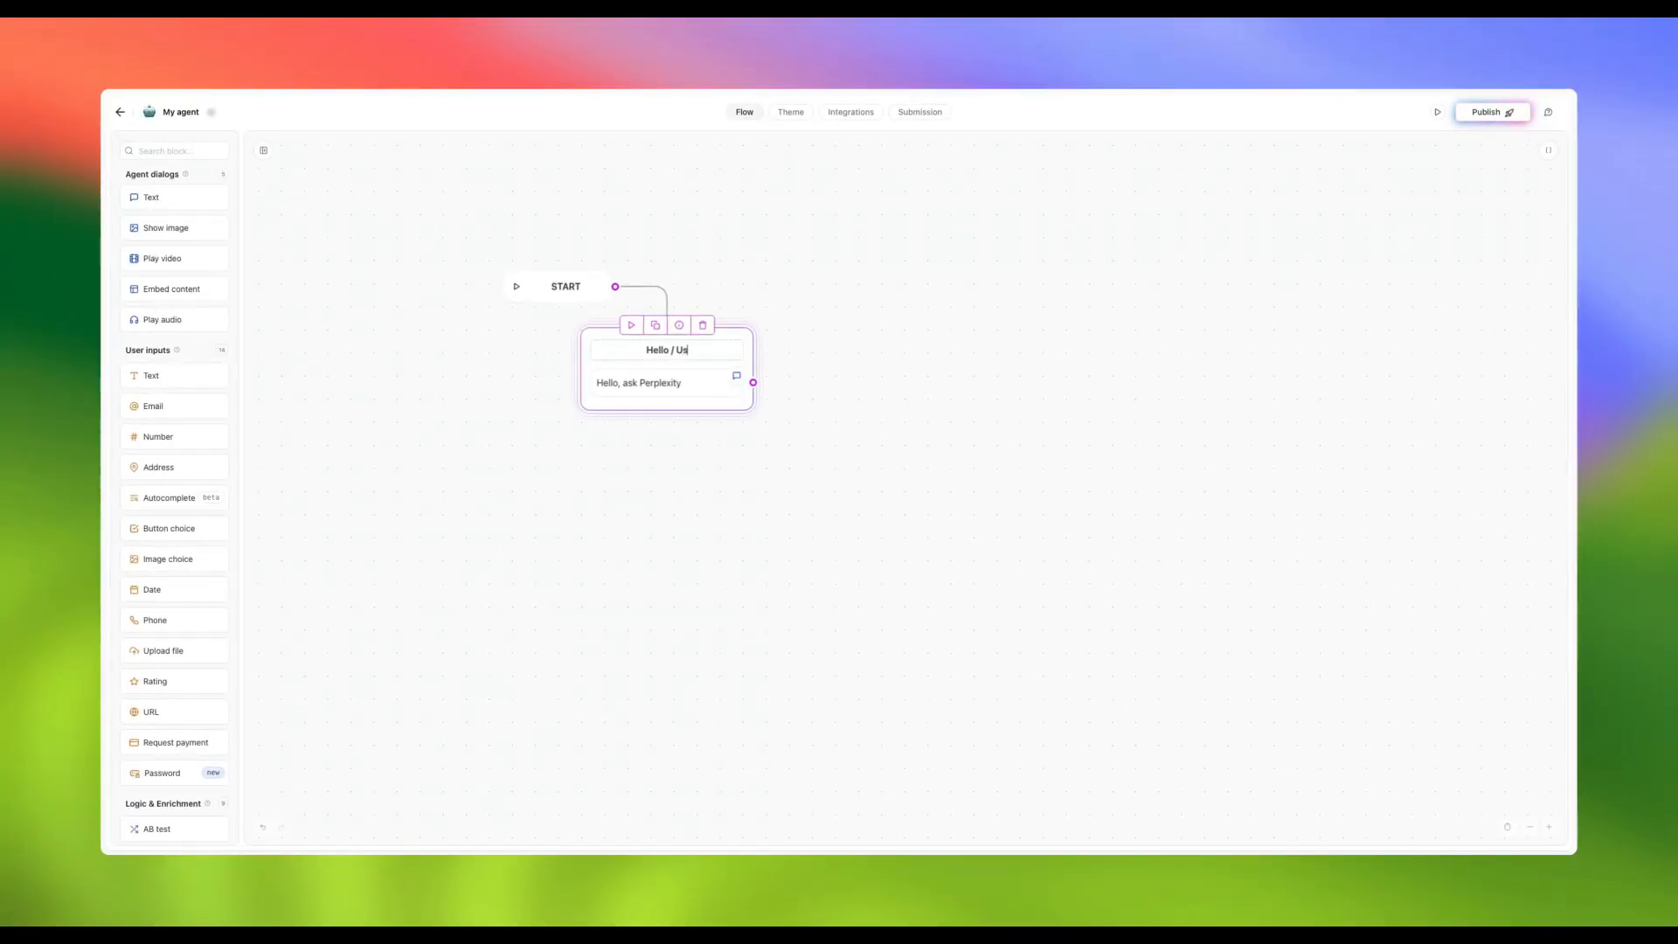
text(er Input)
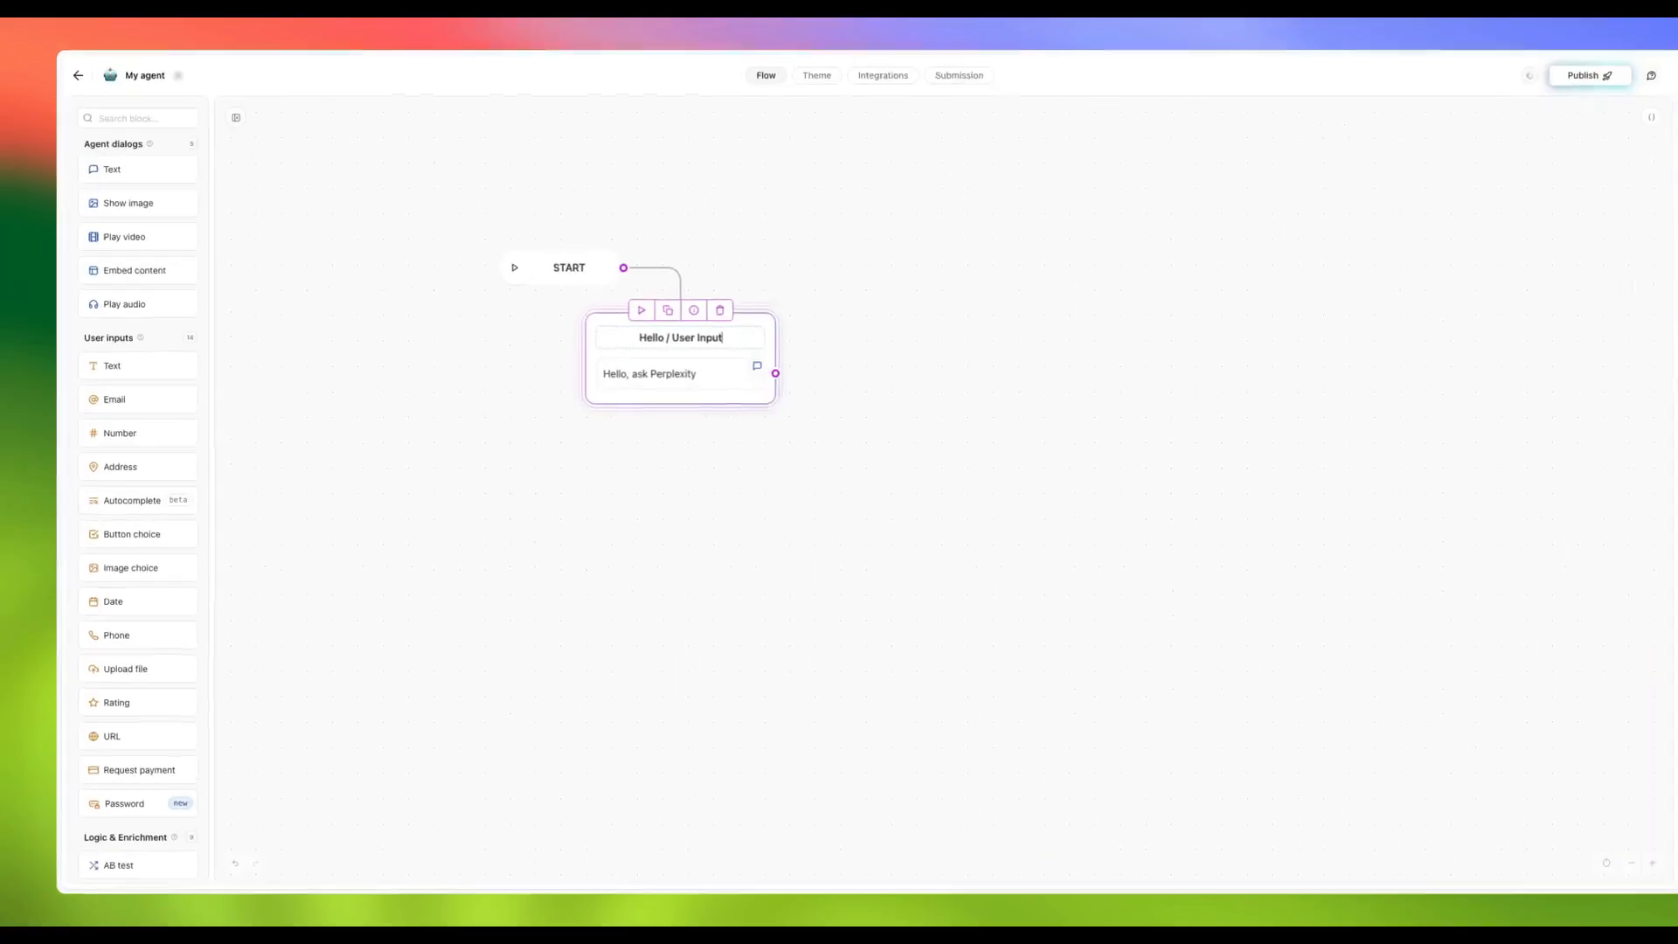
Add a text question after the greeting that saves its answer to a new user-input variable
click(521, 478)
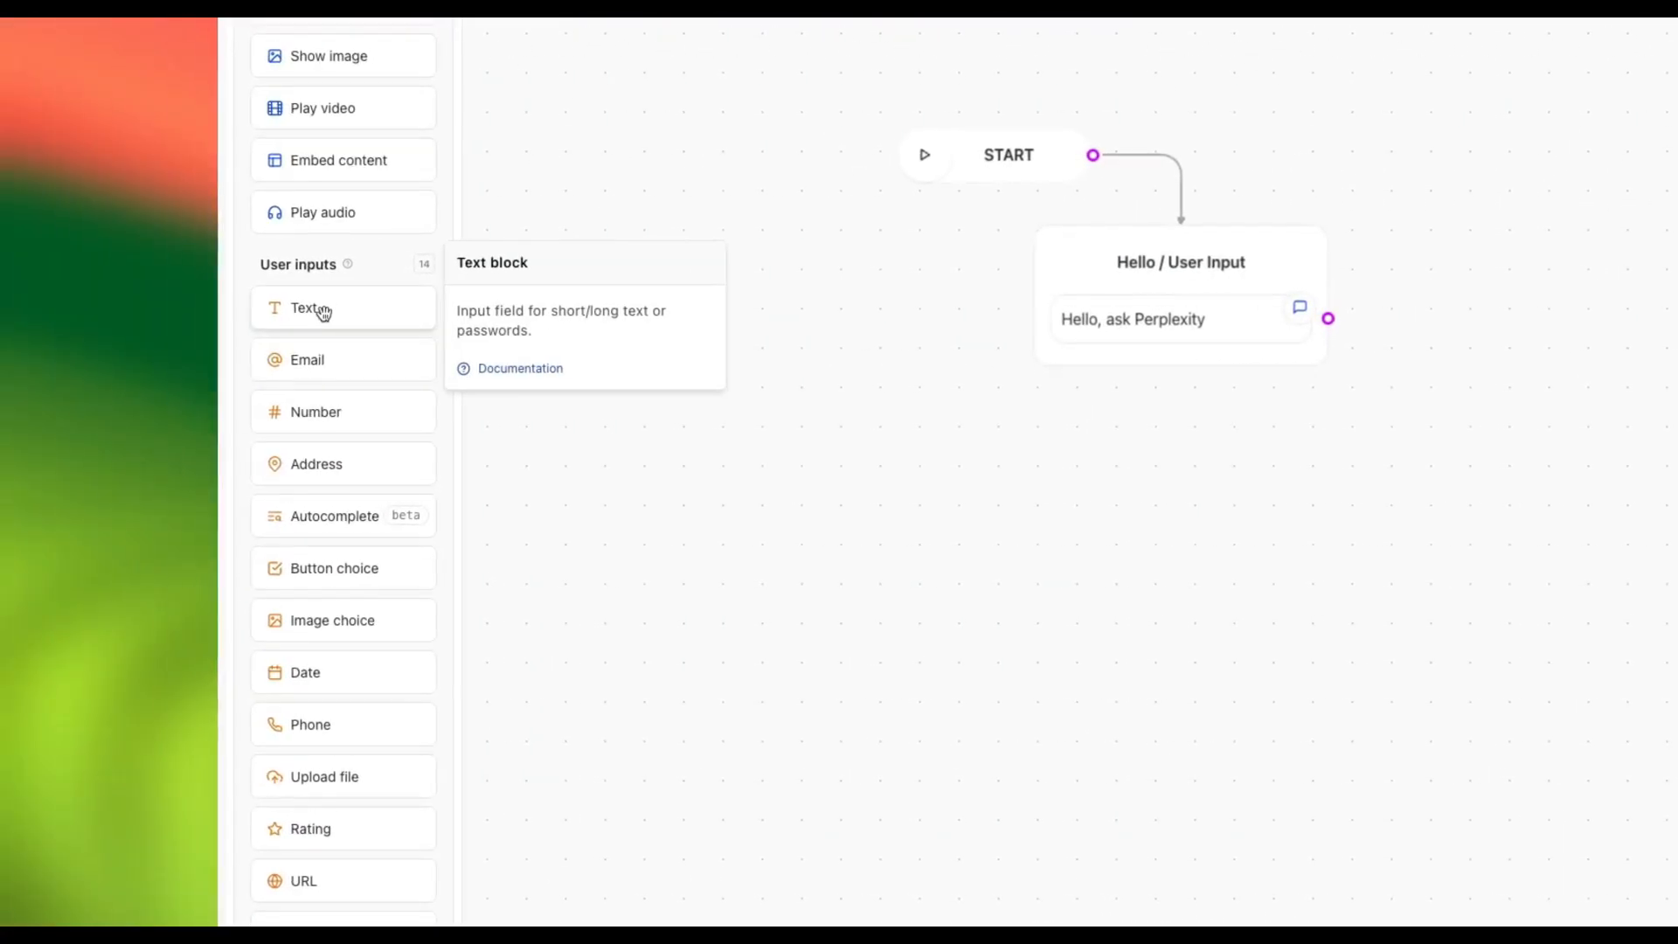
drag(358, 317, 1176, 366)
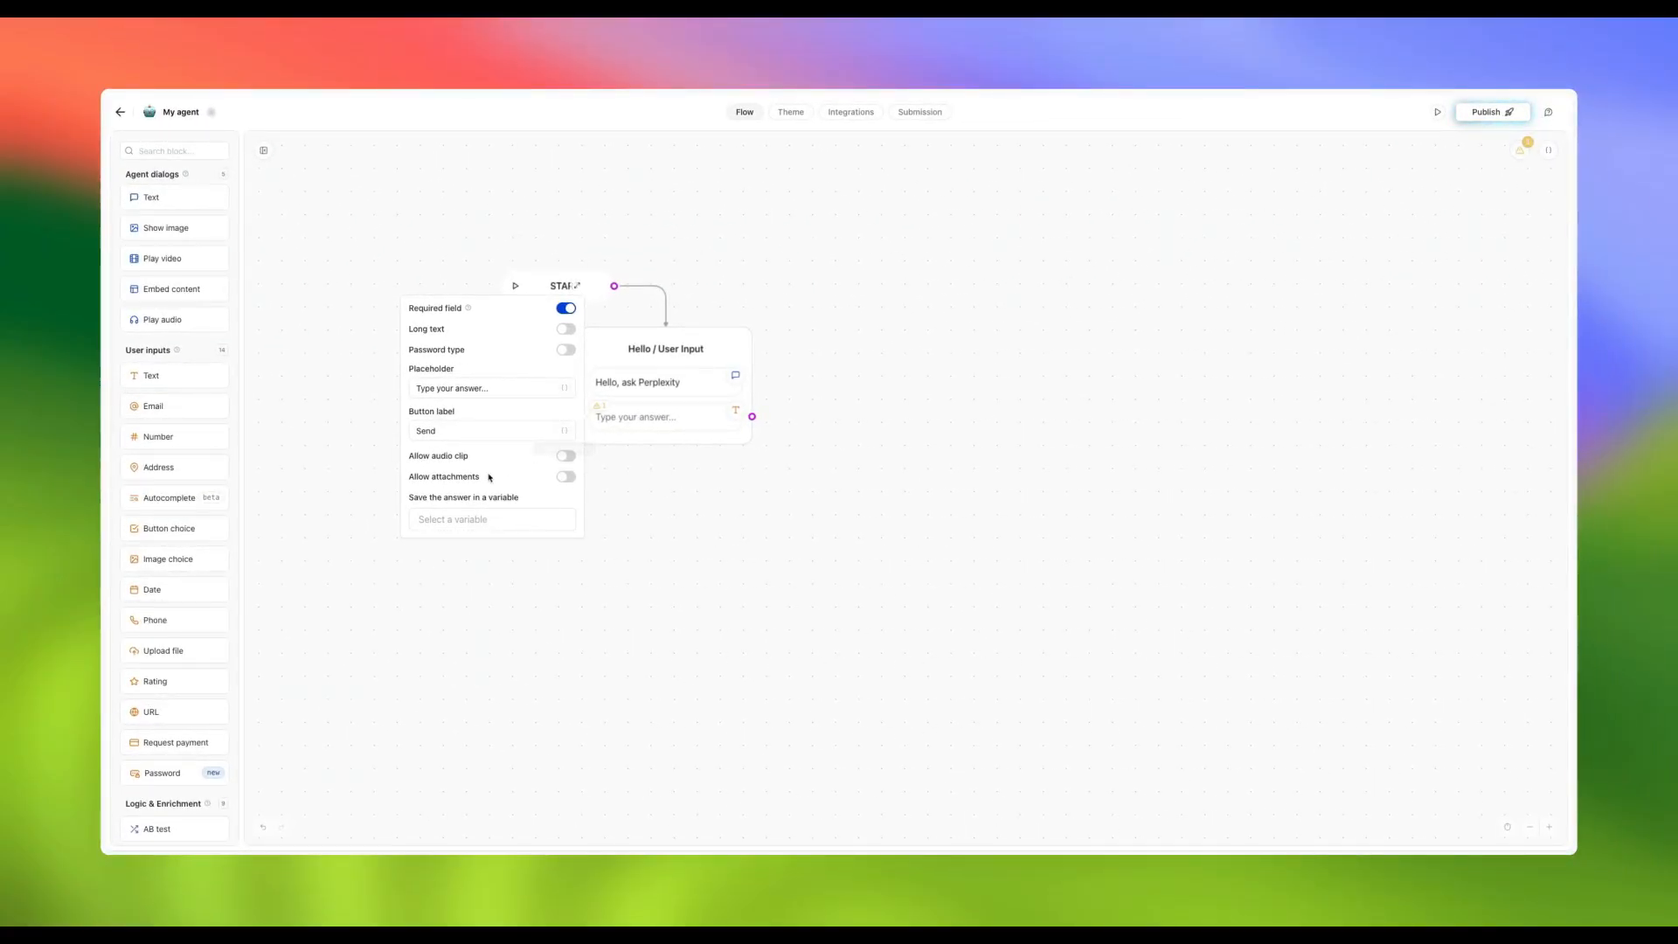
click(467, 521)
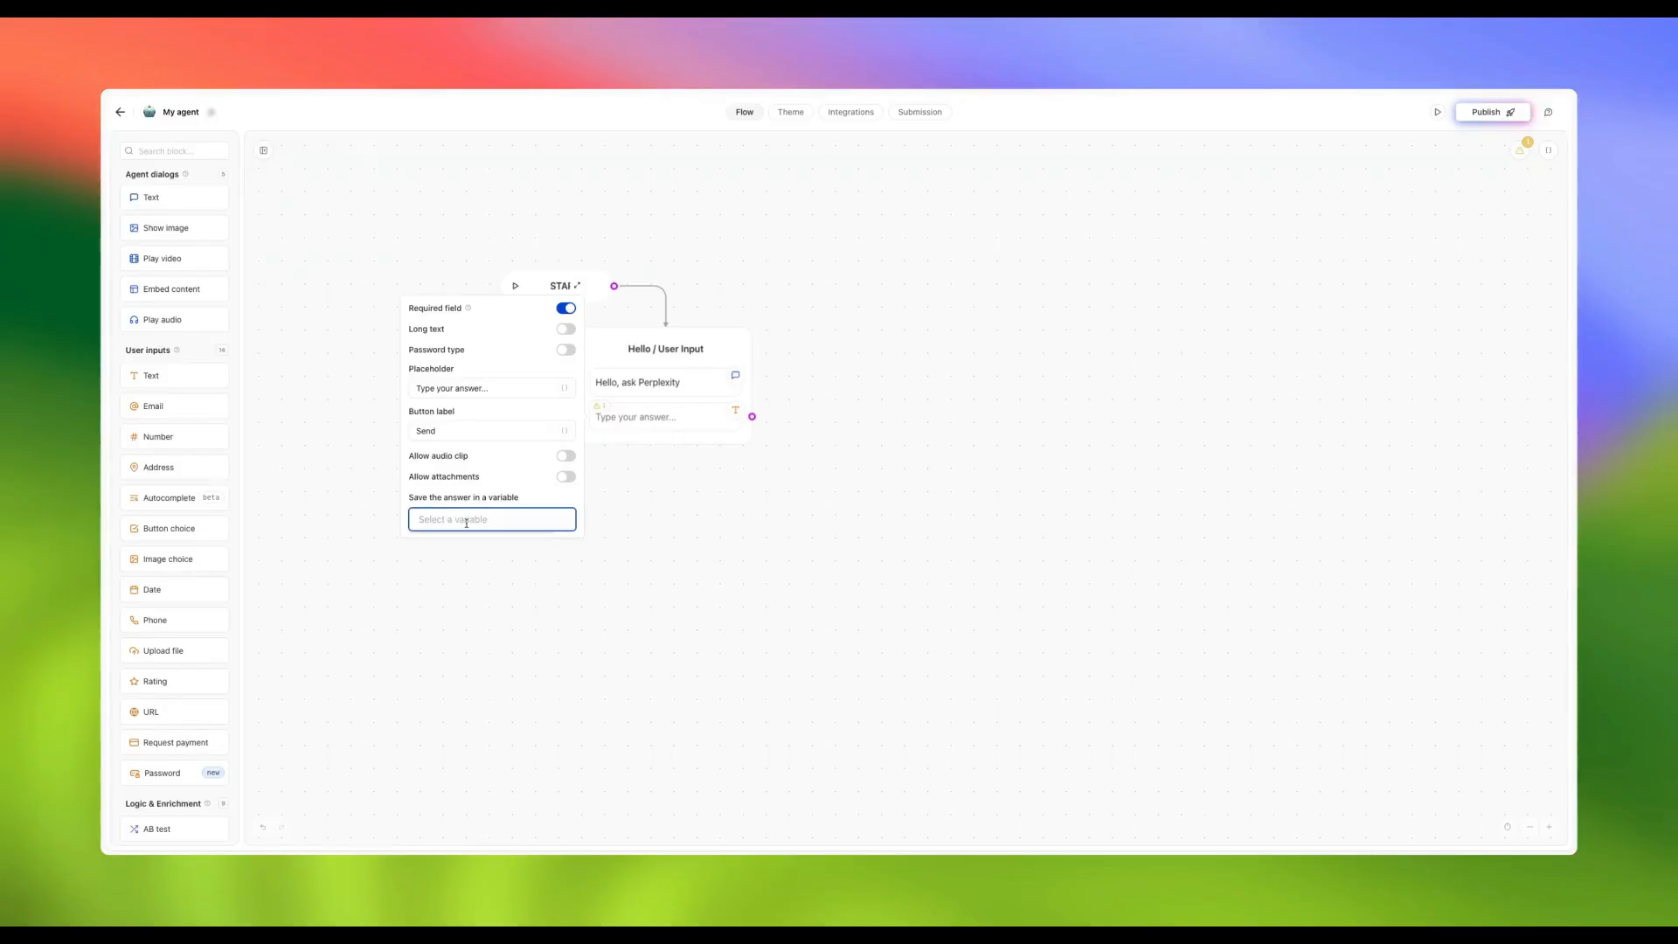
text(user-)
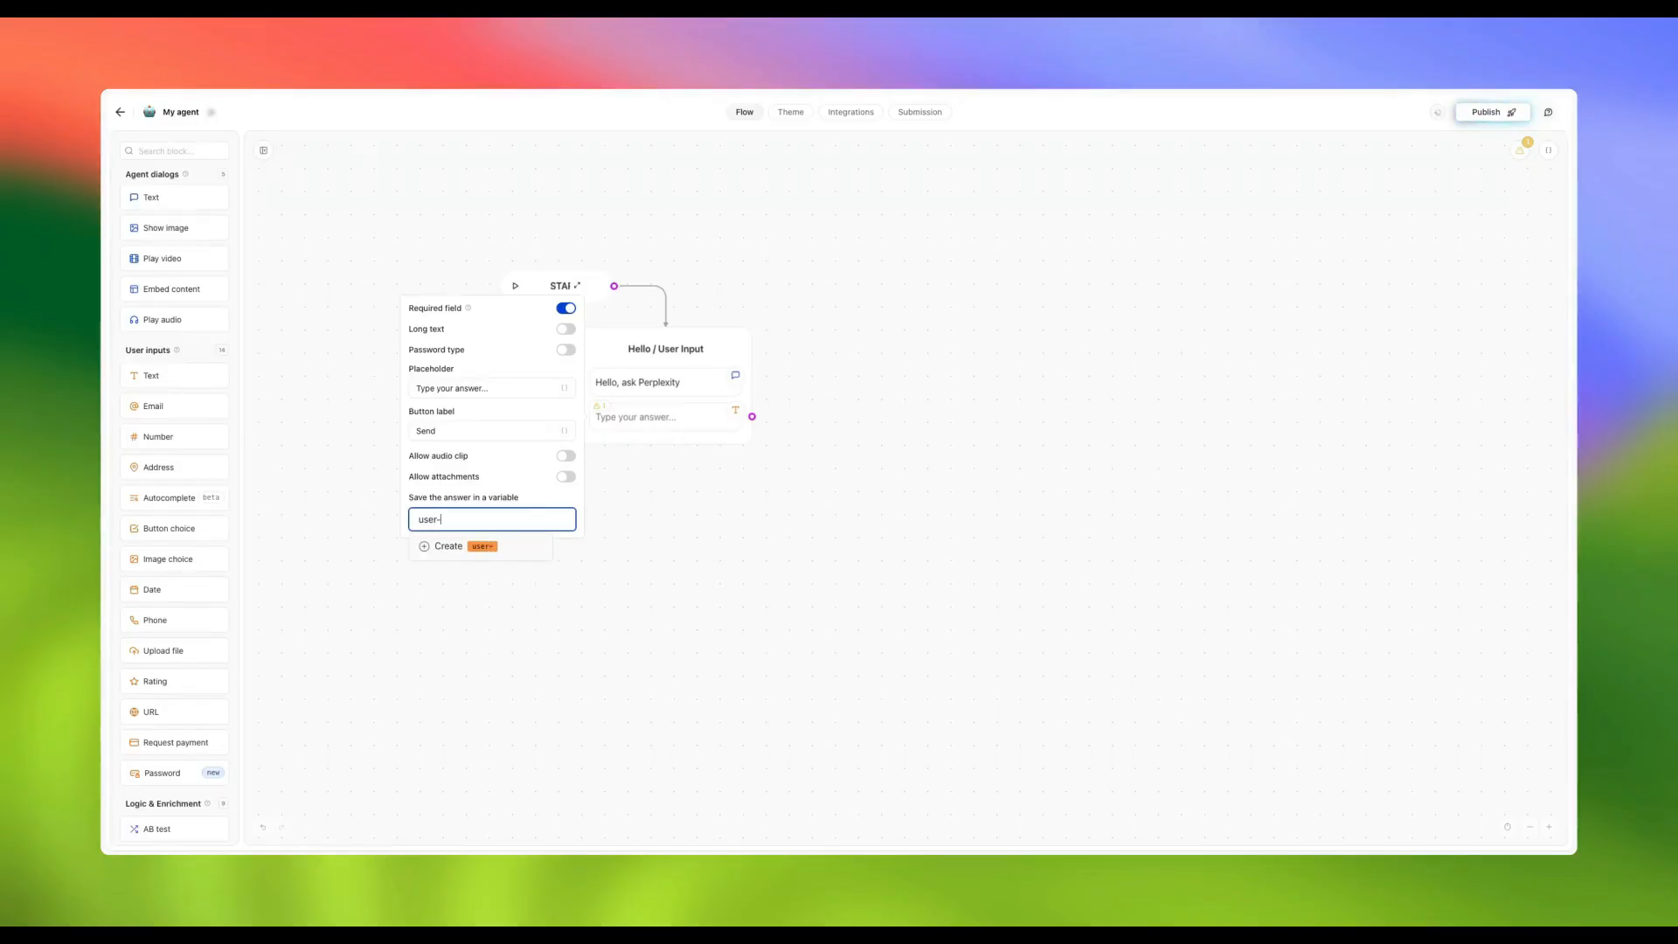
text(input)
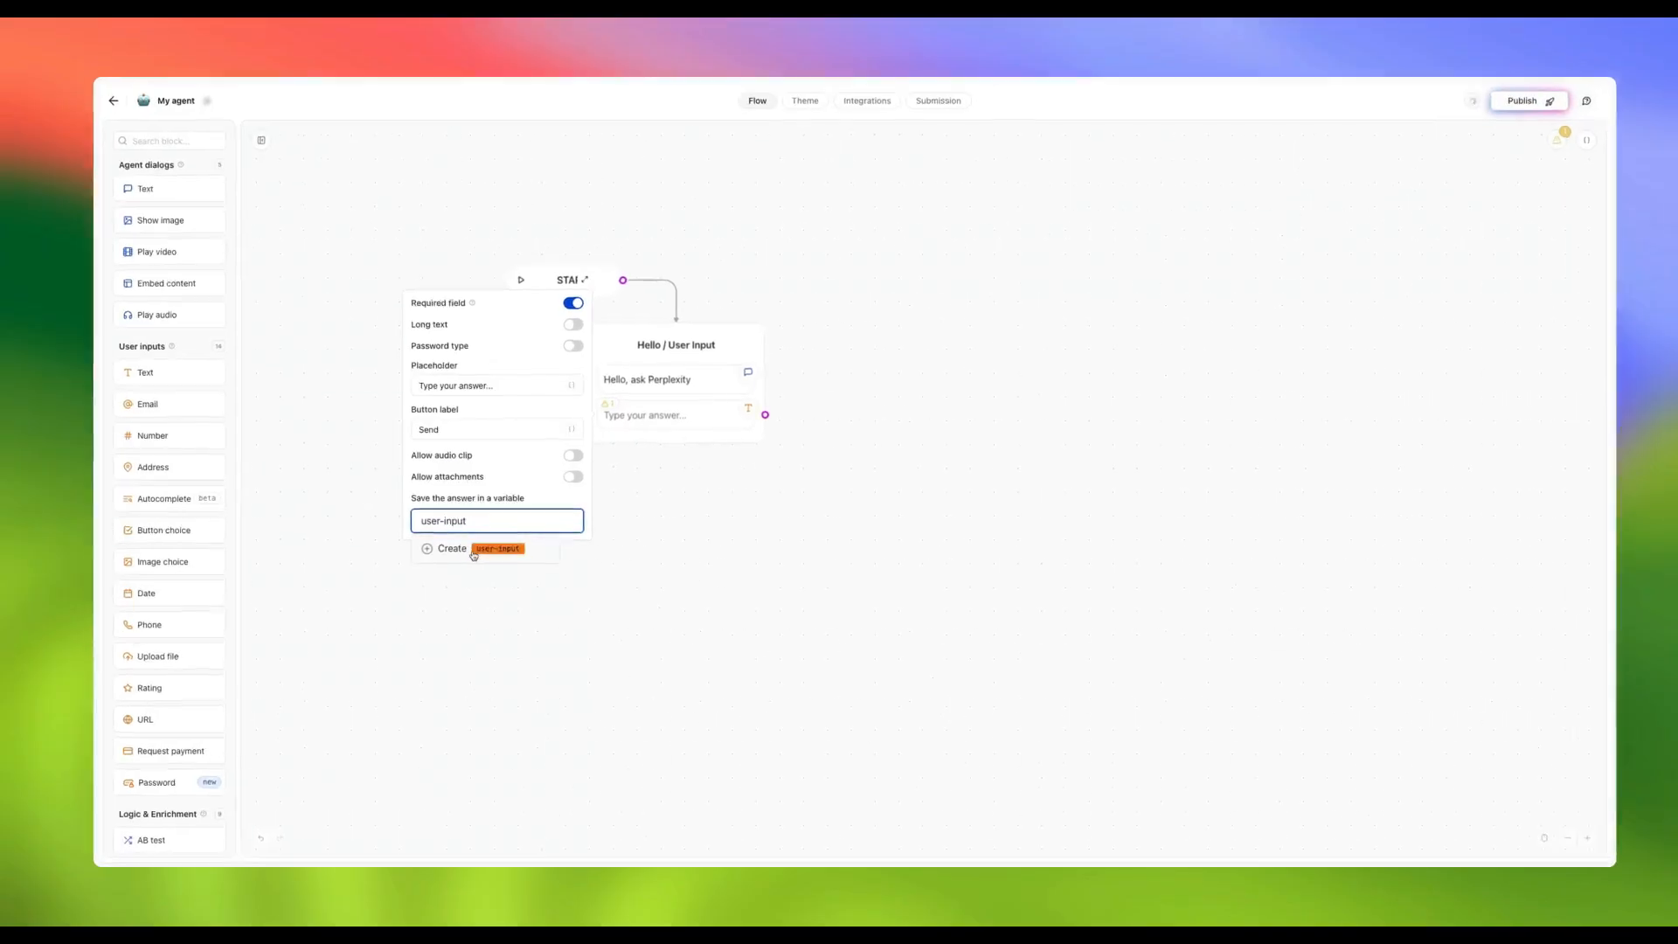
click(469, 547)
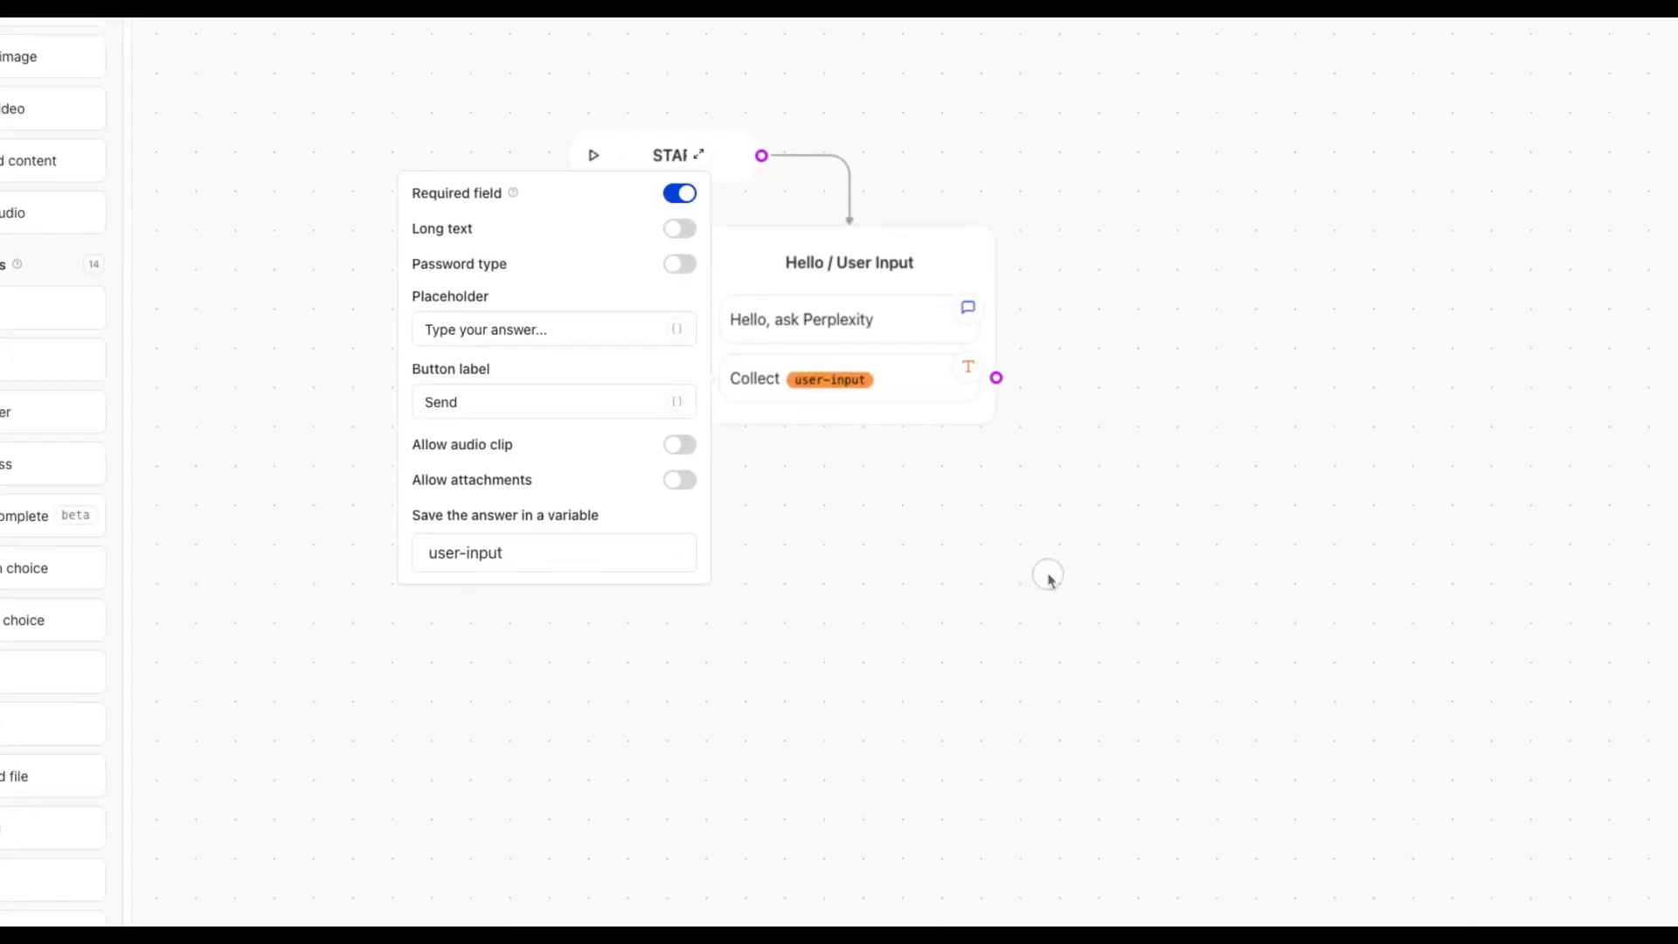
click(1049, 576)
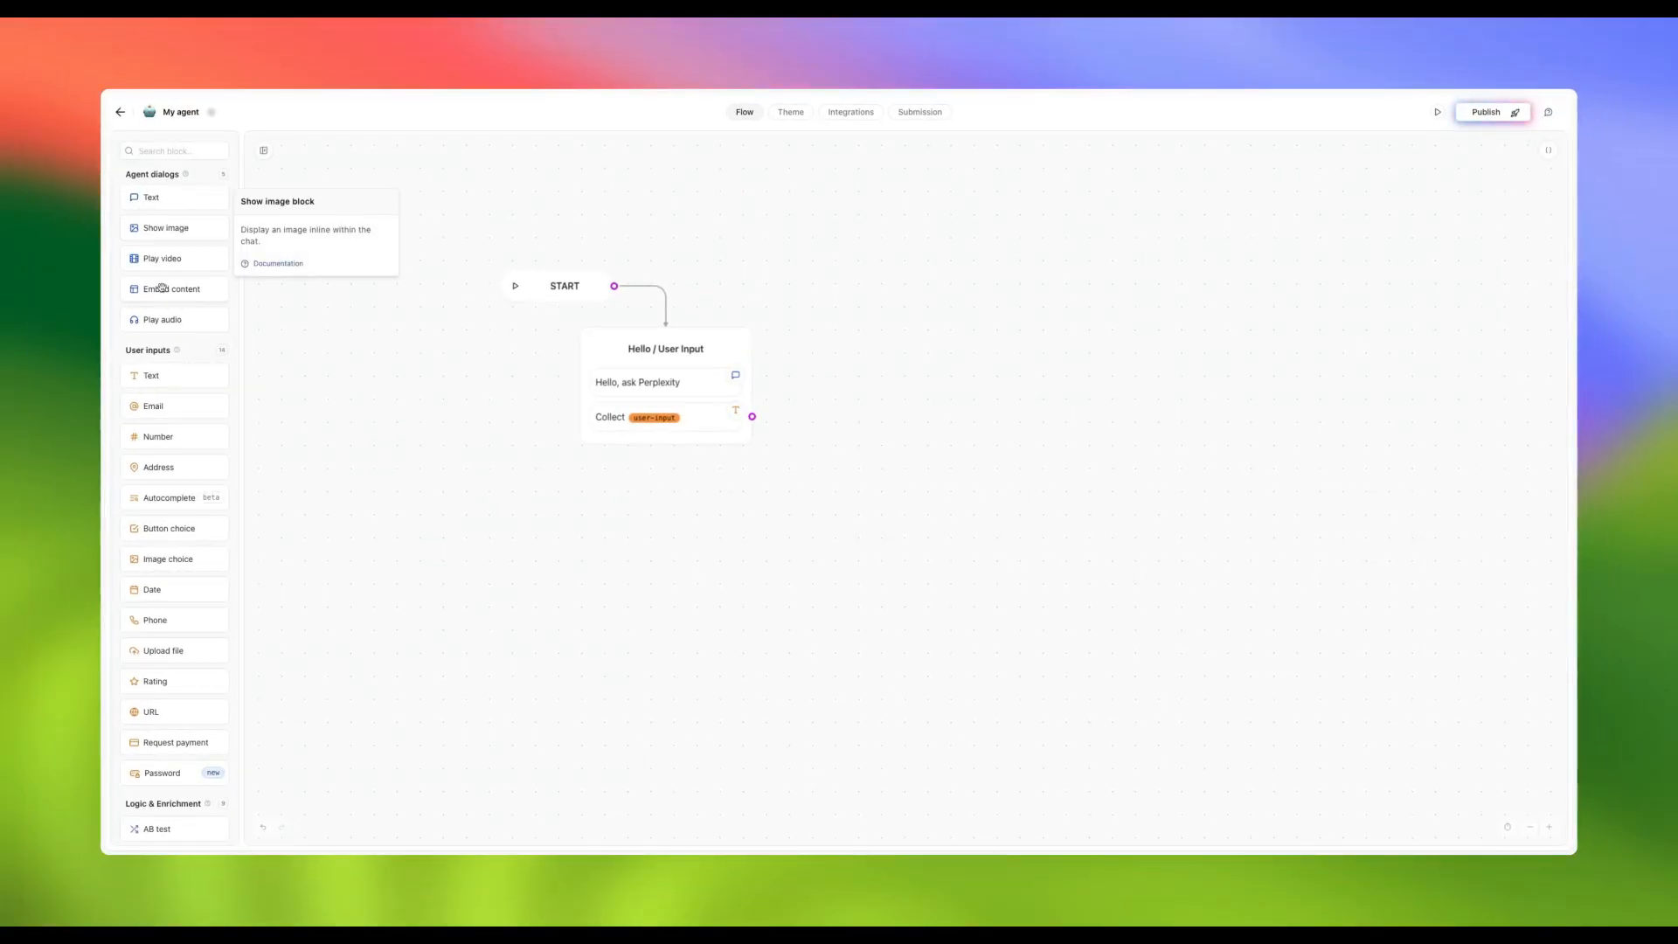
Place a Perplexity block as Group #2 and start adding a Perplexity account
scroll(170, 354, down, 3)
scroll(170, 353, down, 7)
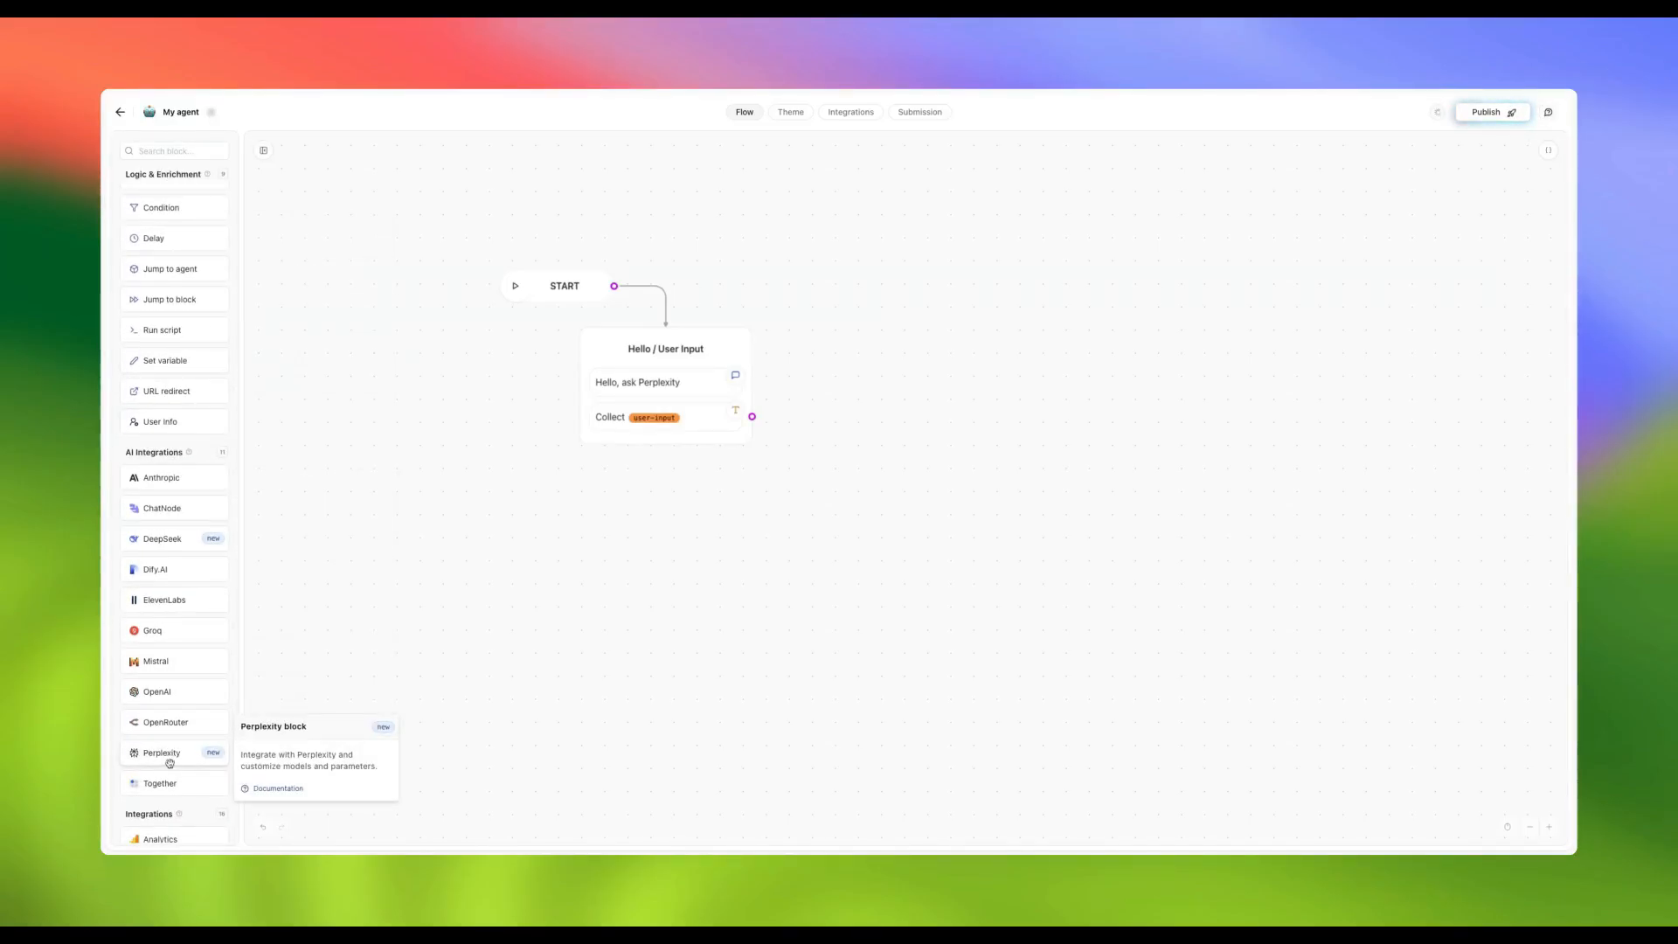
drag(171, 760, 913, 473)
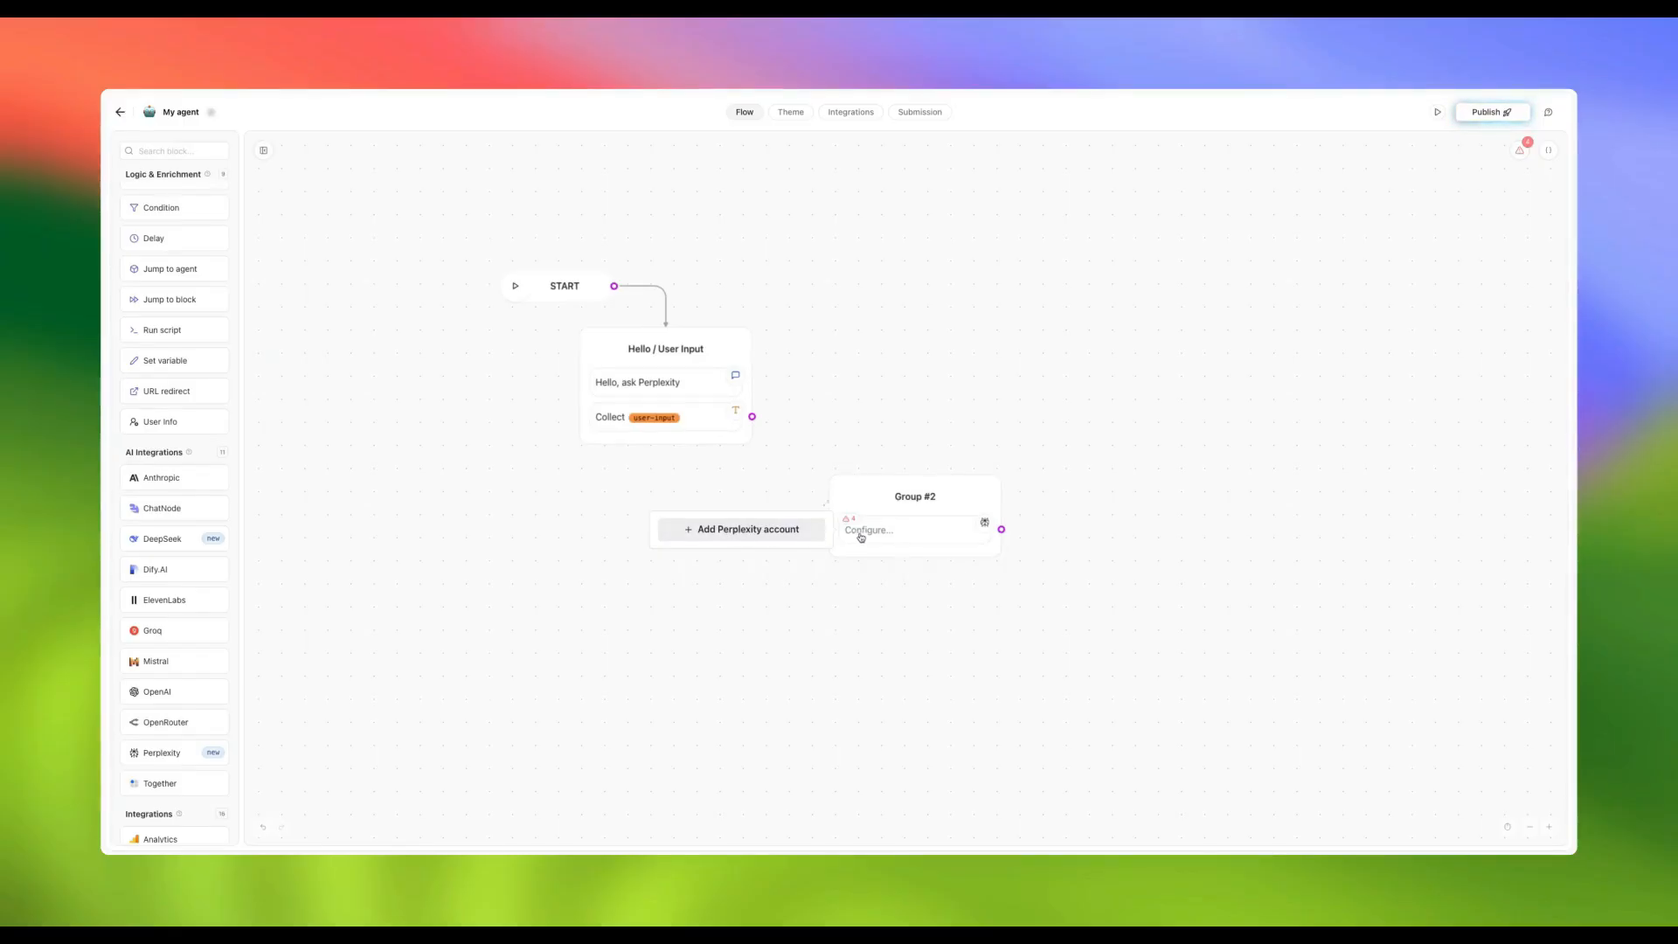
click(776, 532)
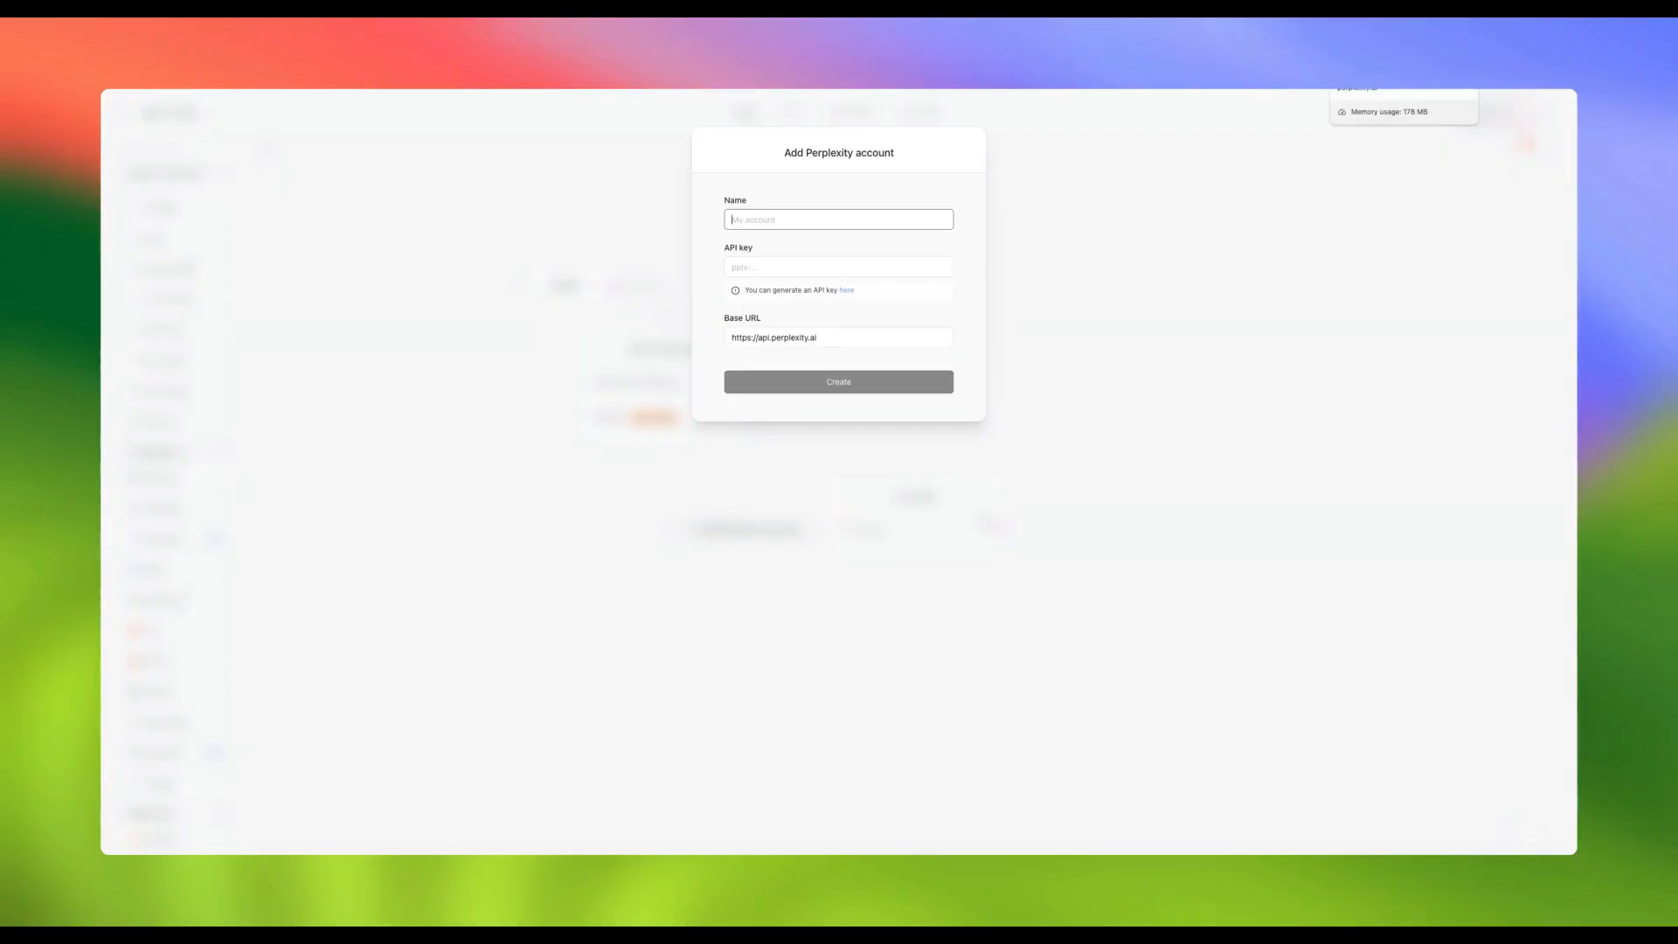
Generate a new key on Perplexity's API keys page and copy it
click(1385, 59)
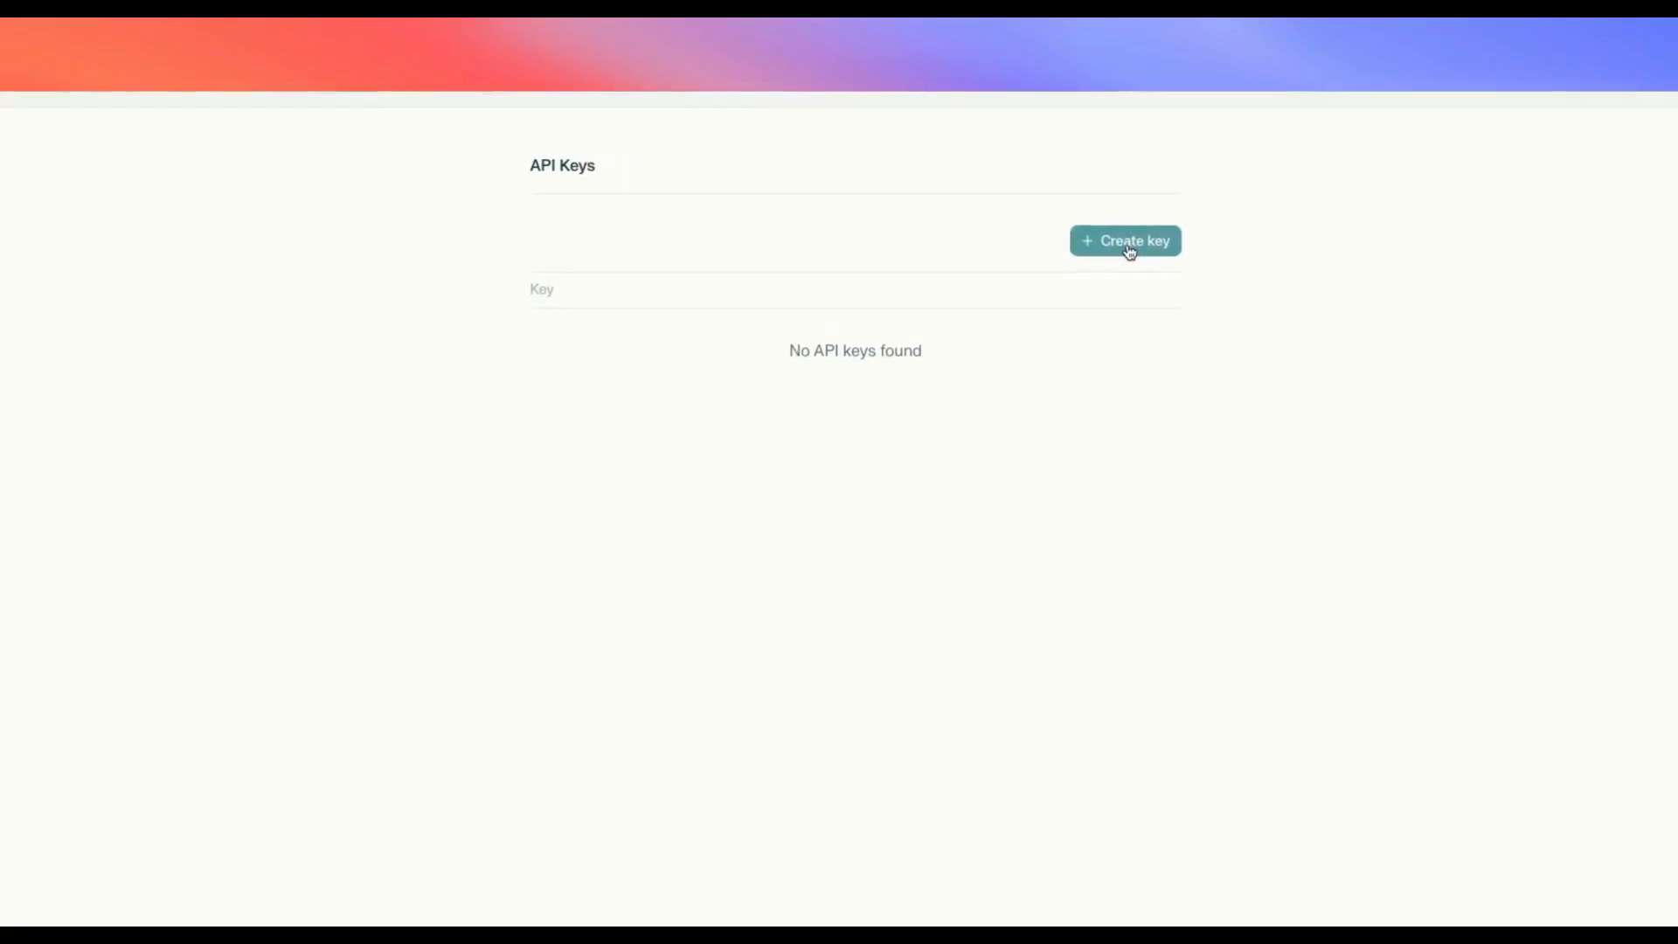
click(1129, 250)
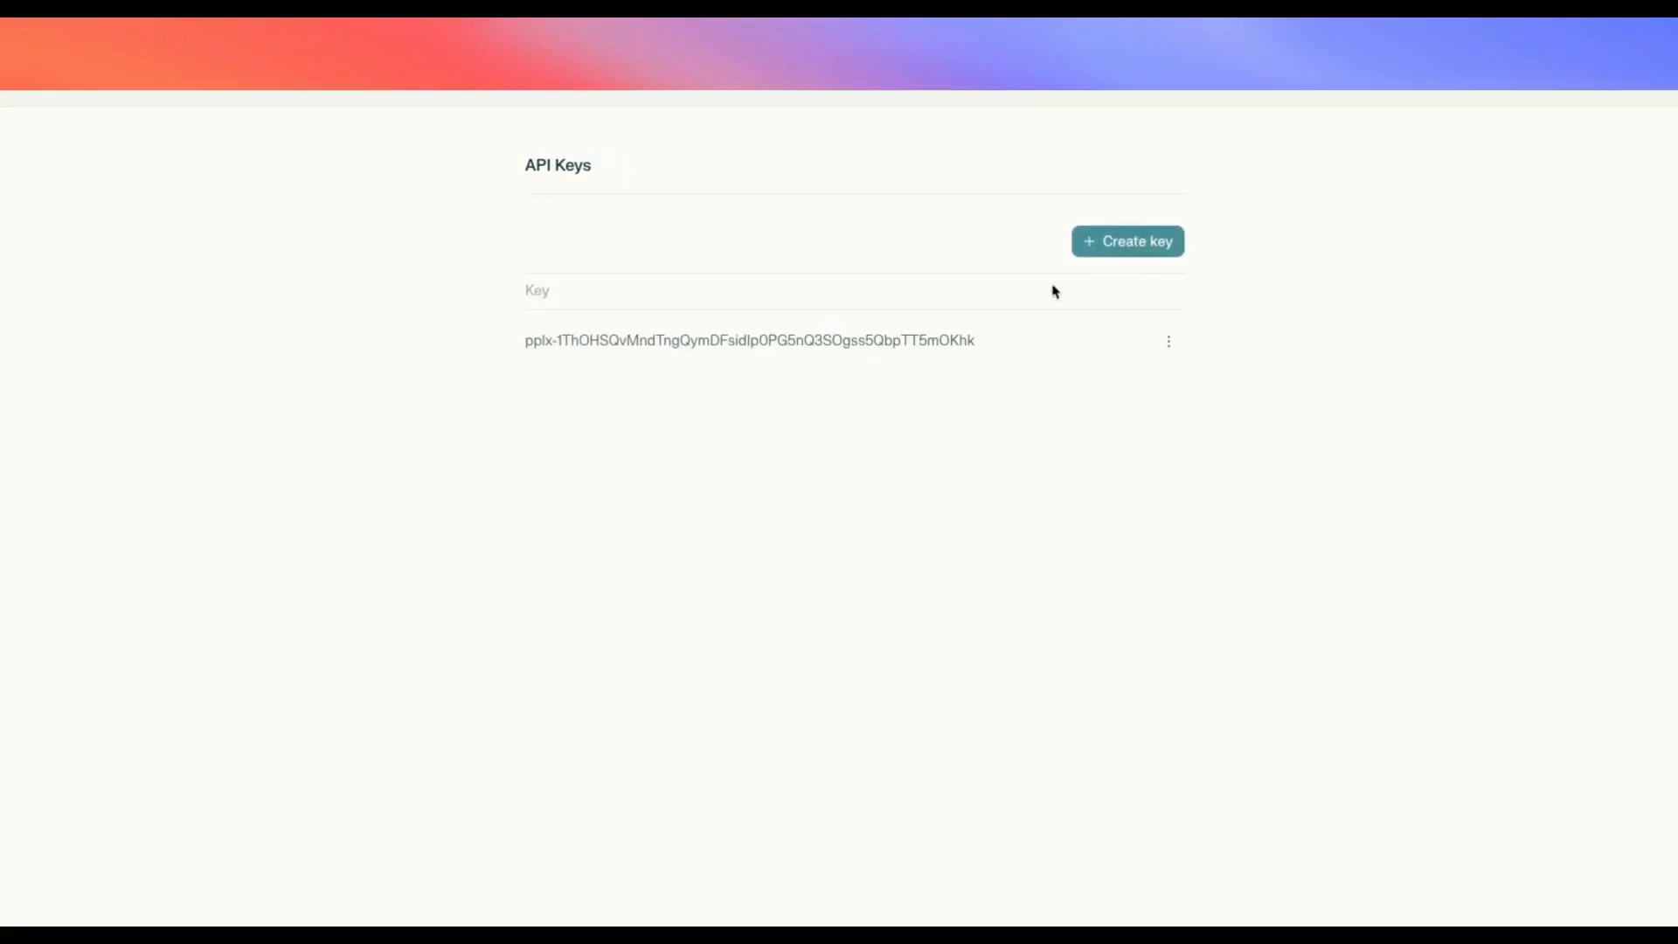
click(1170, 346)
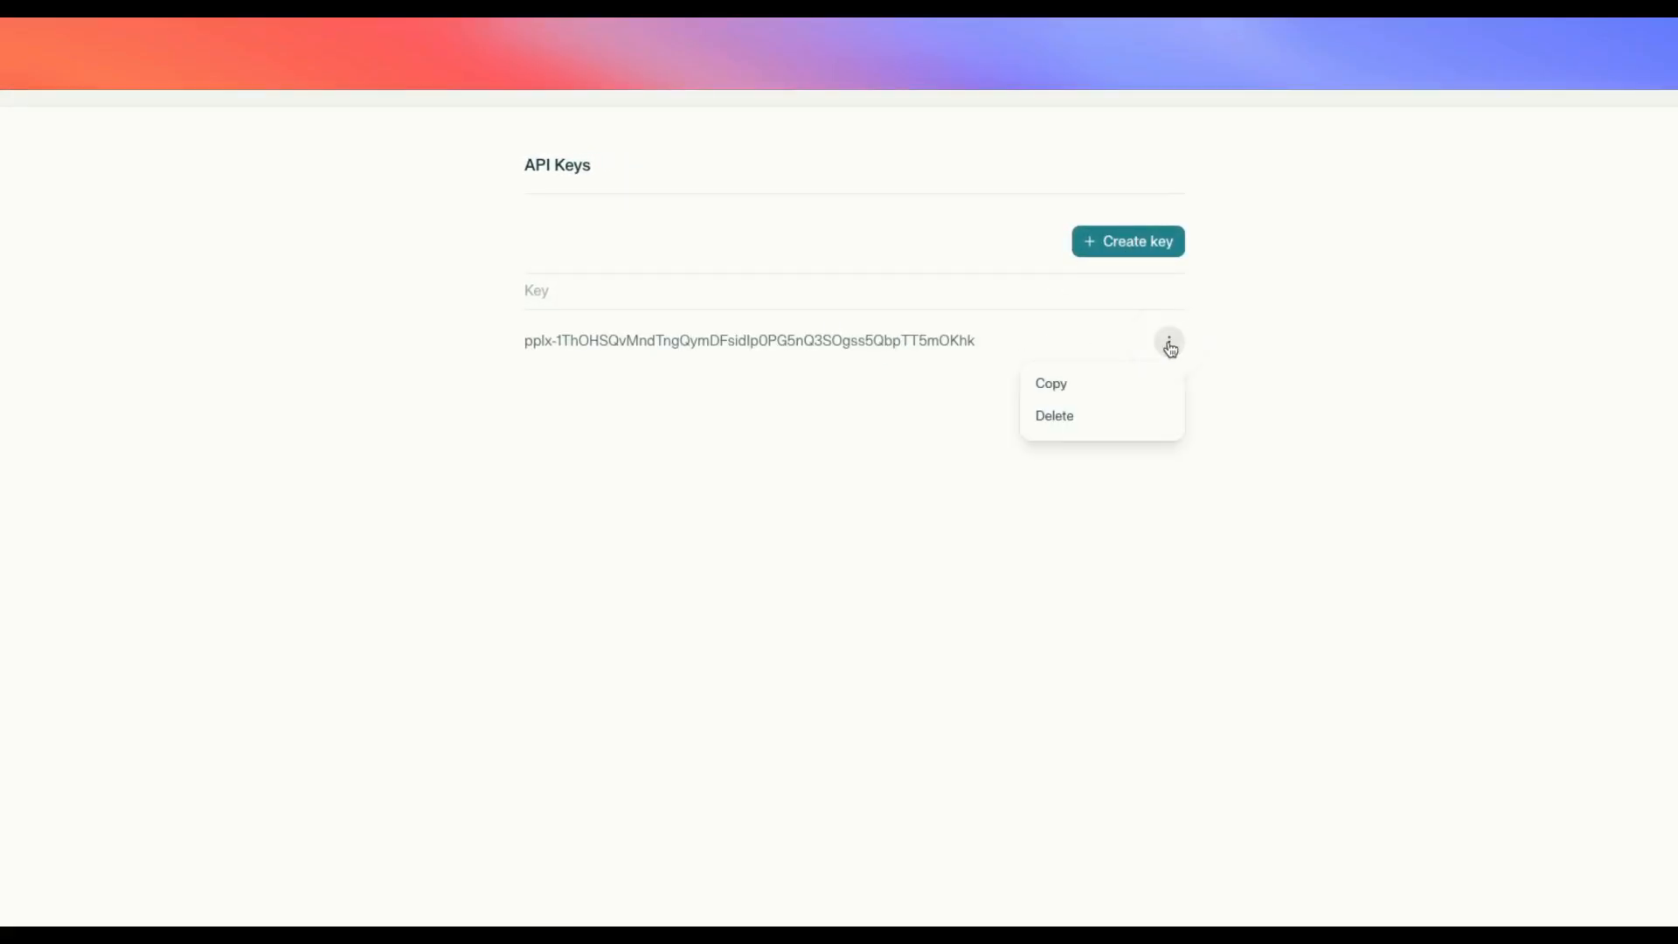
click(1087, 390)
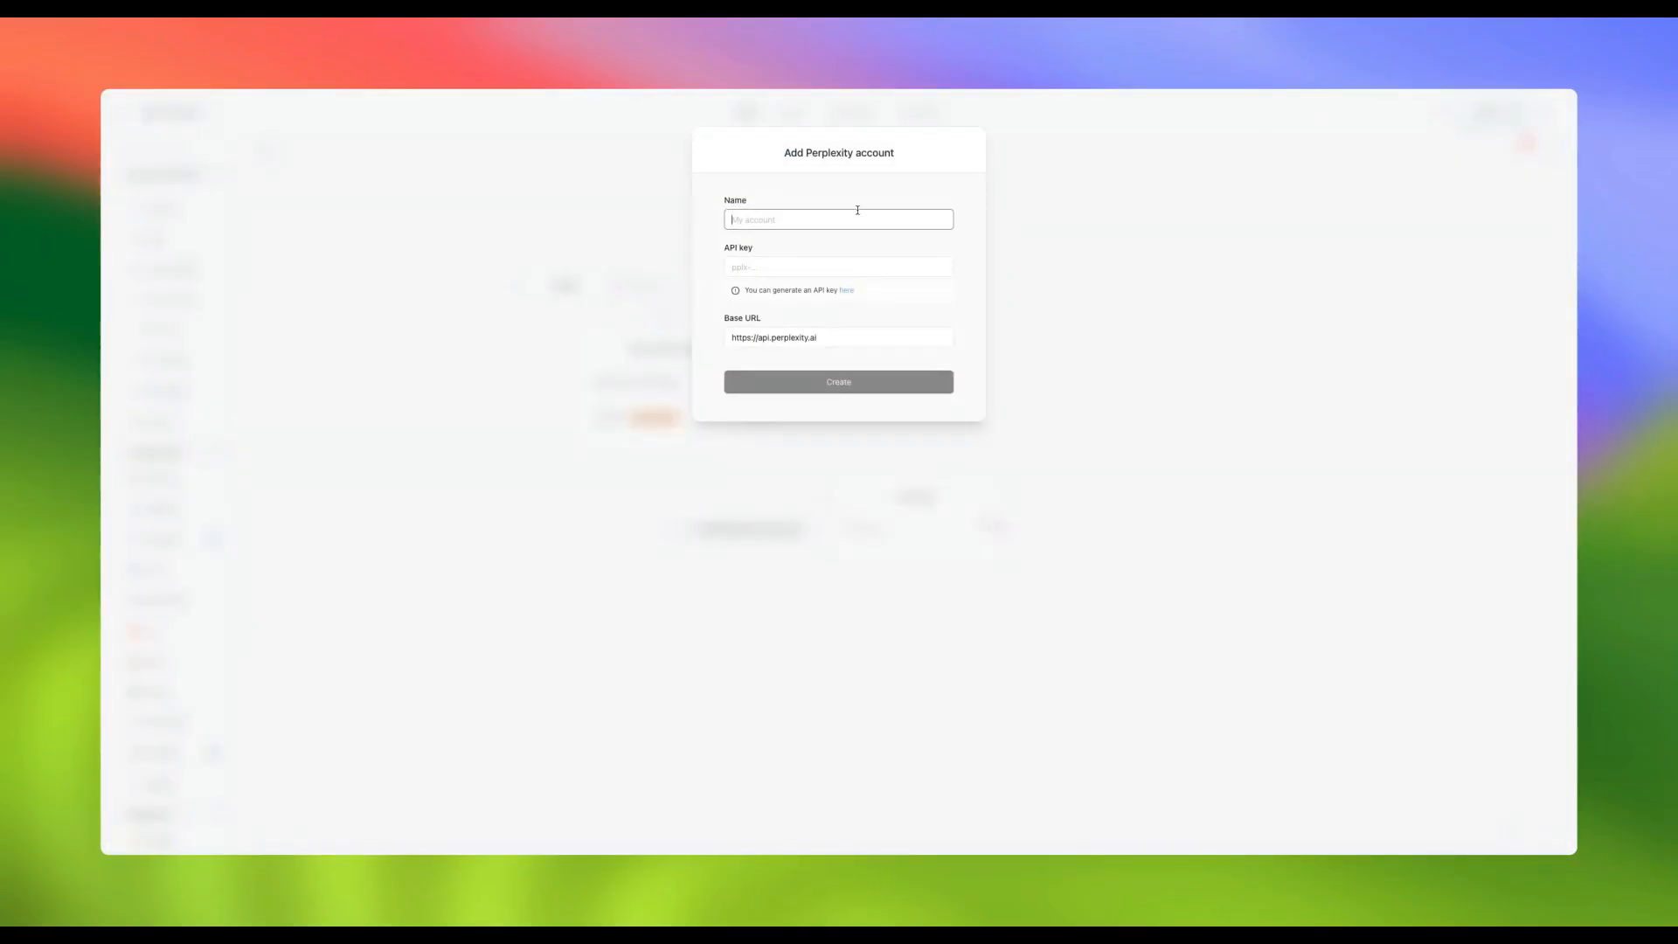
Create the 'Perplexity API Key' account using the pasted API key
text(Perplexity API Key)
click(820, 267)
key(super+v)
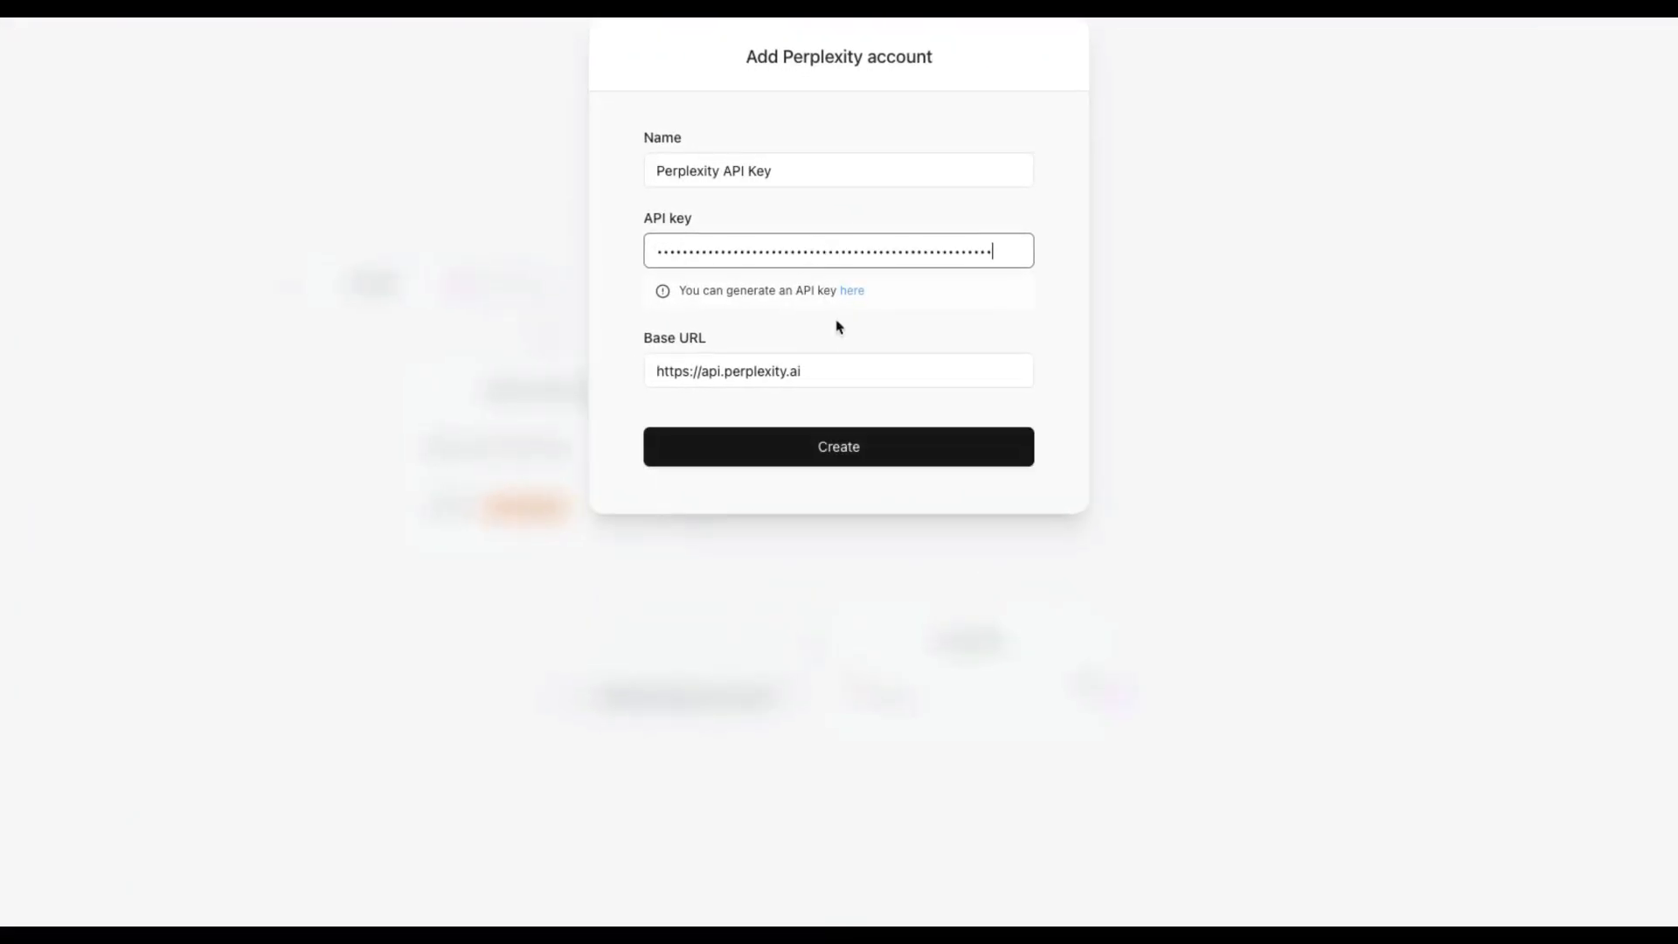
click(826, 446)
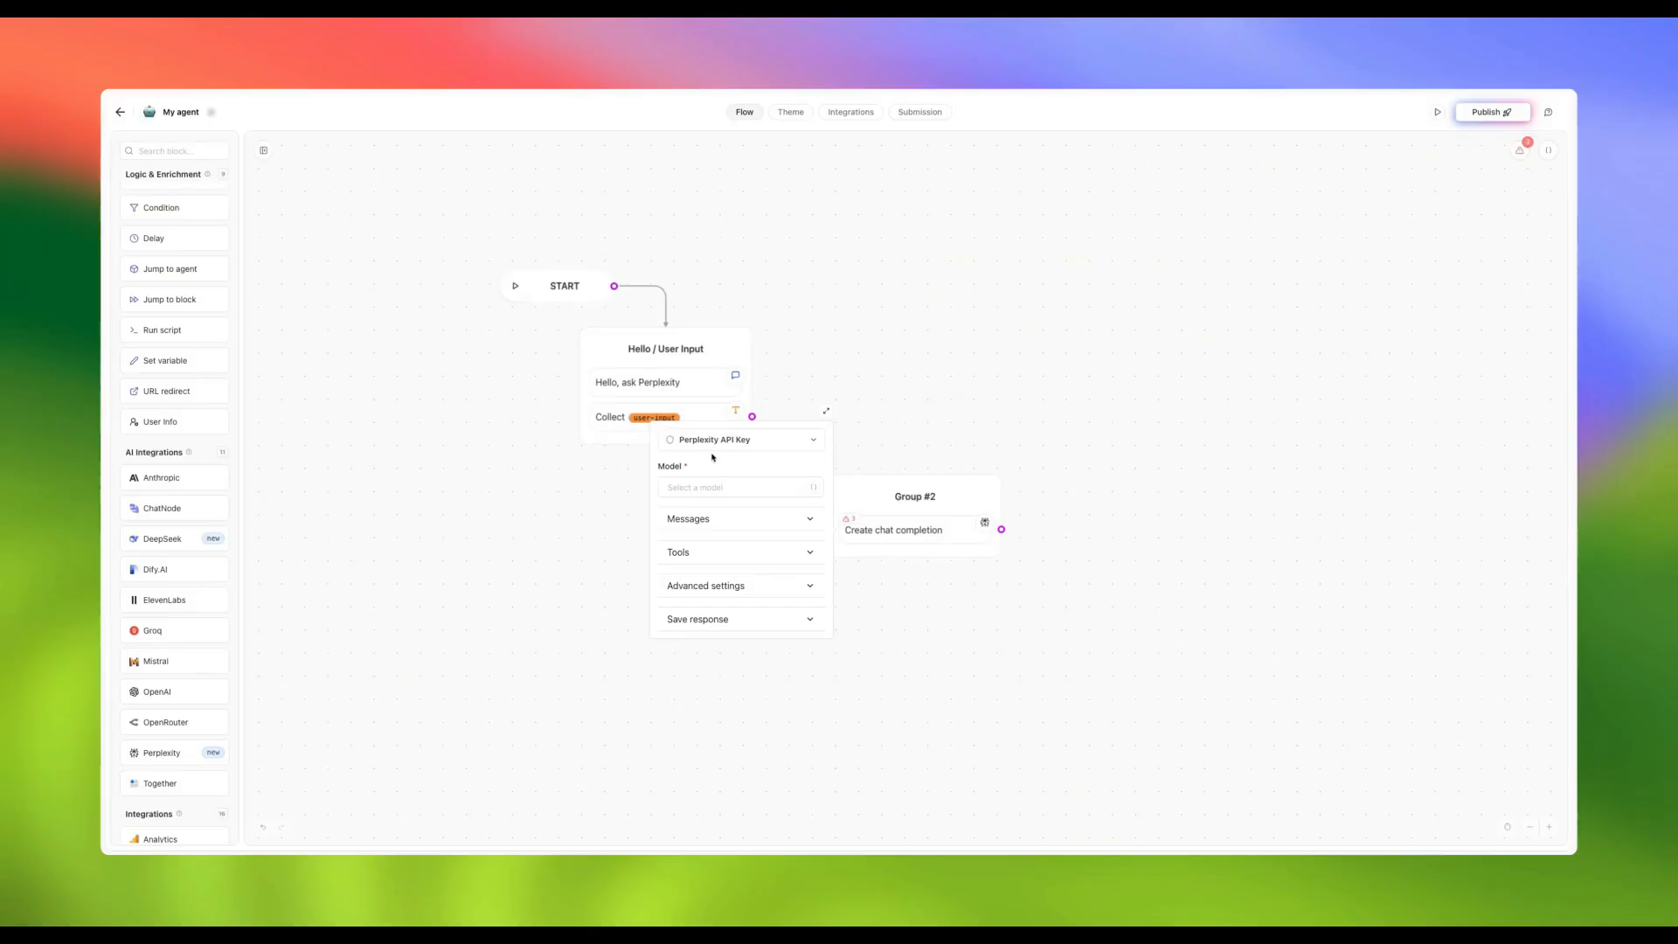
Choose sonar as the Perplexity chat completion model
click(736, 486)
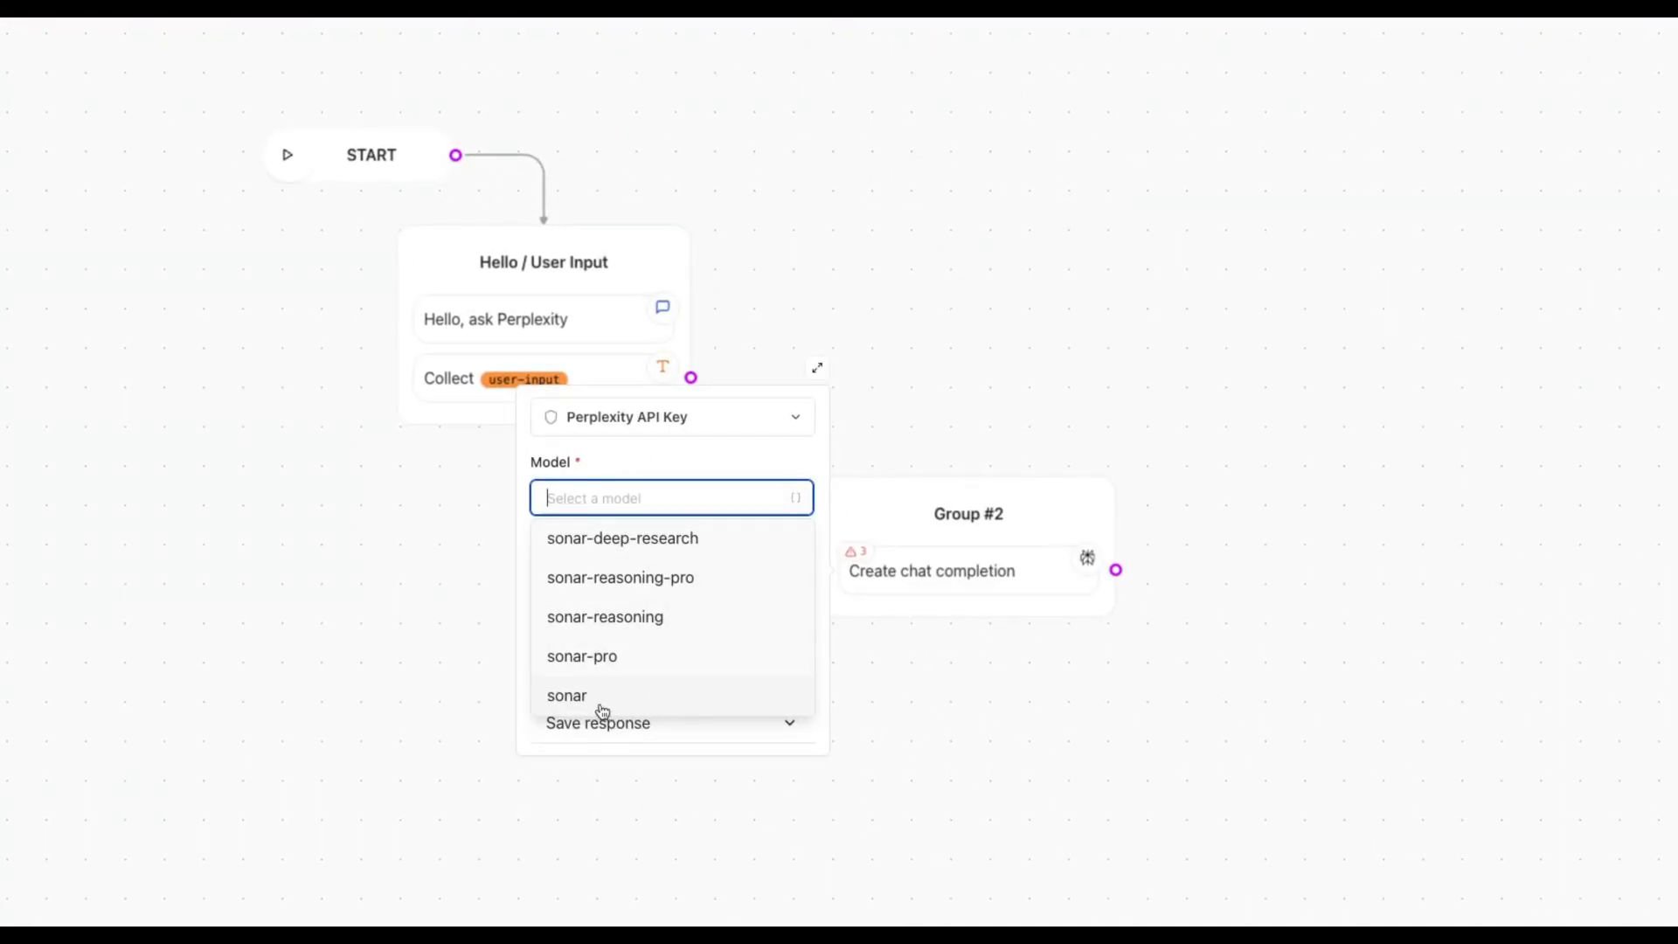
text(sonar)
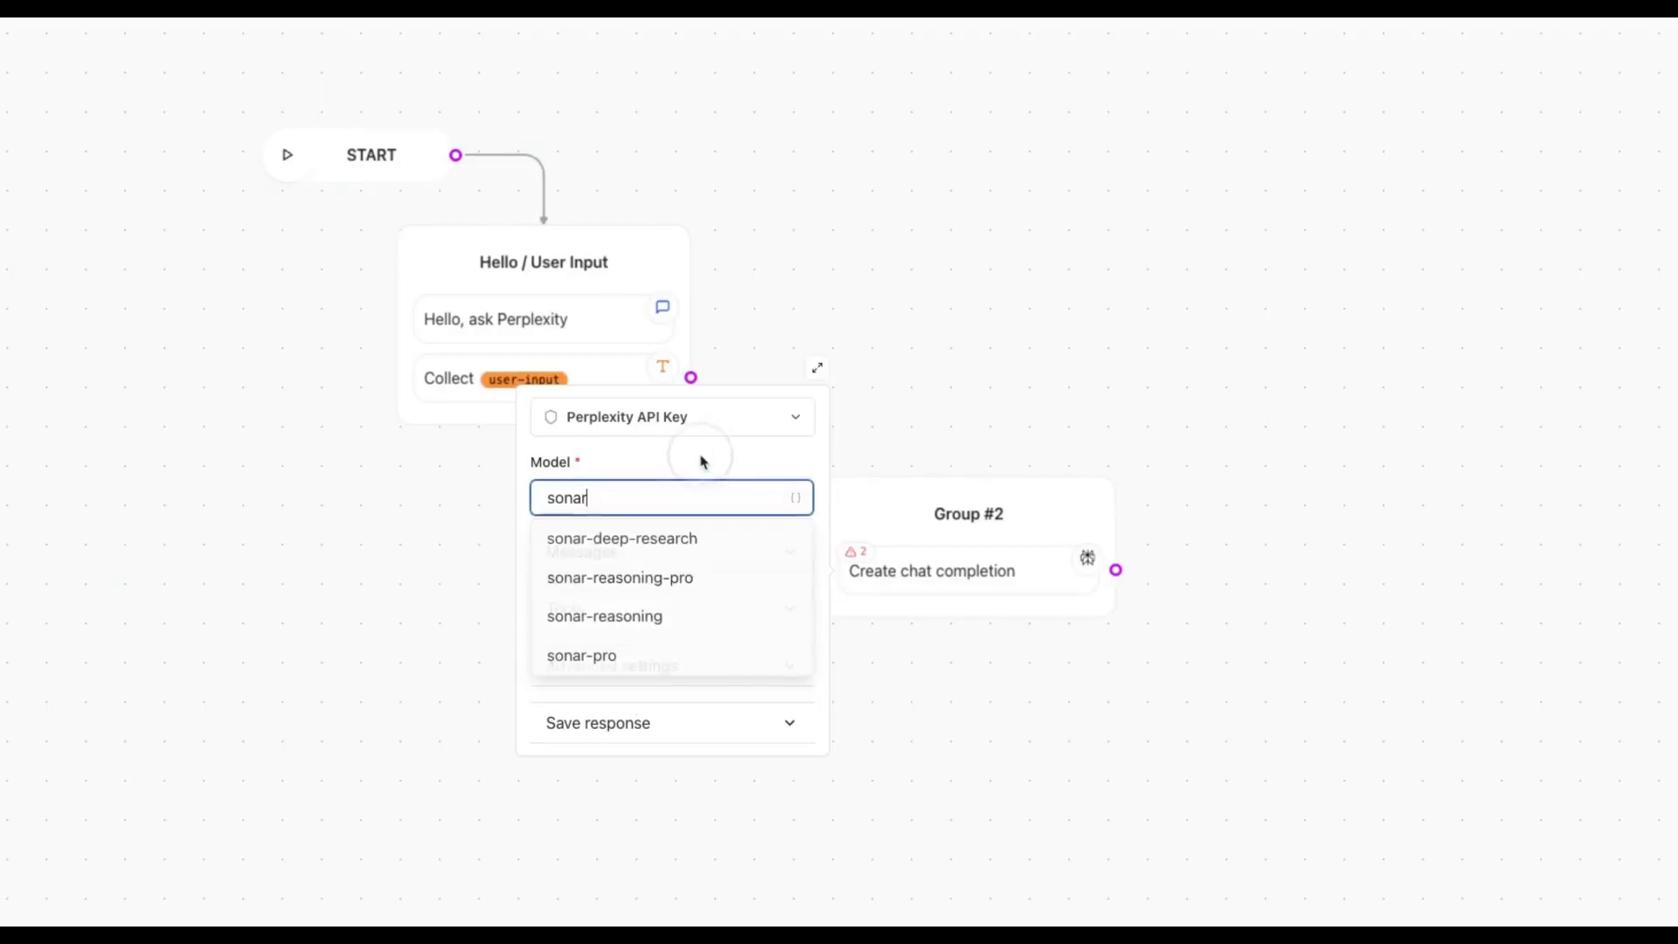
click(821, 676)
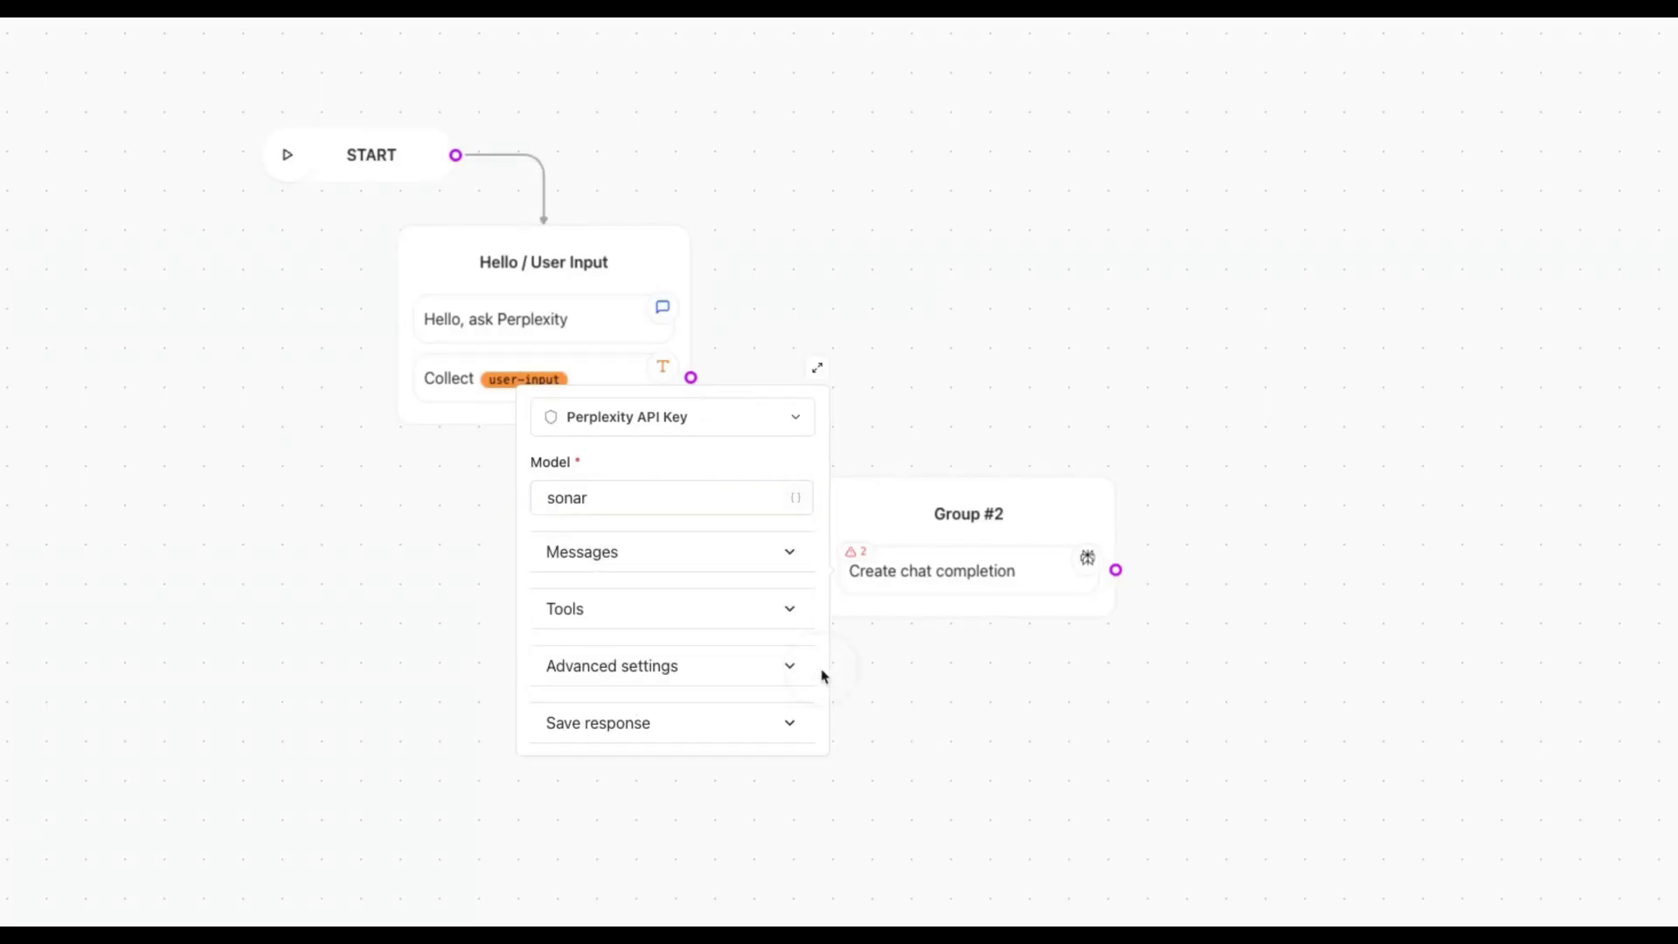
Add a Dialogue message from the user-input variable, starting with the user
click(639, 561)
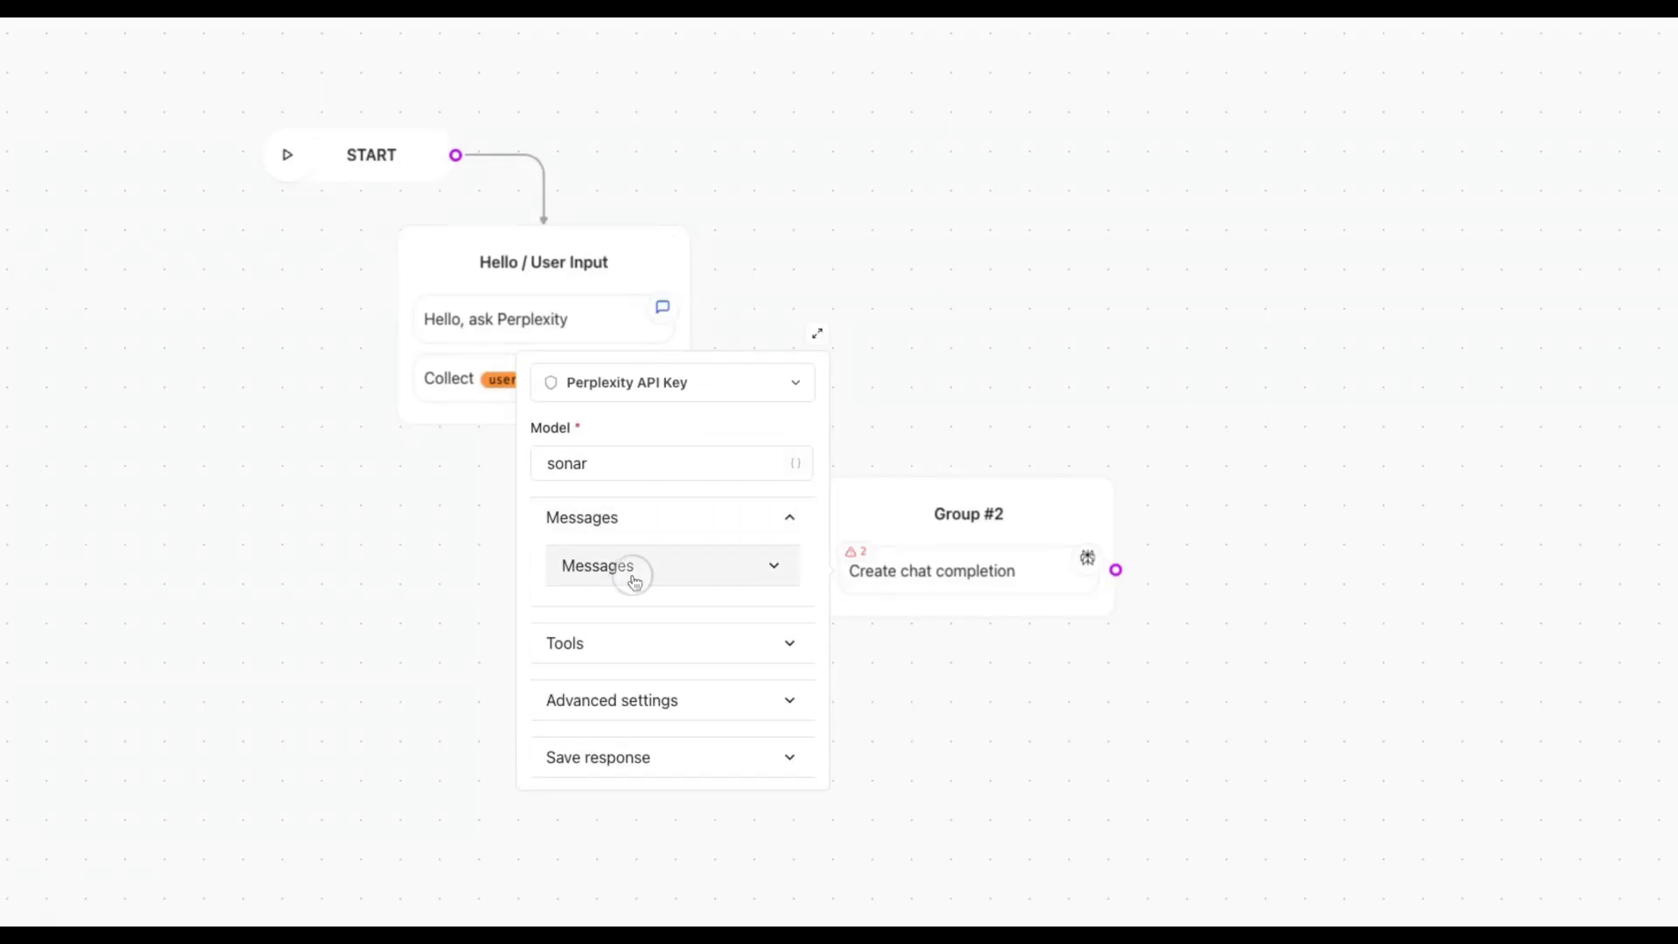
click(637, 570)
click(635, 531)
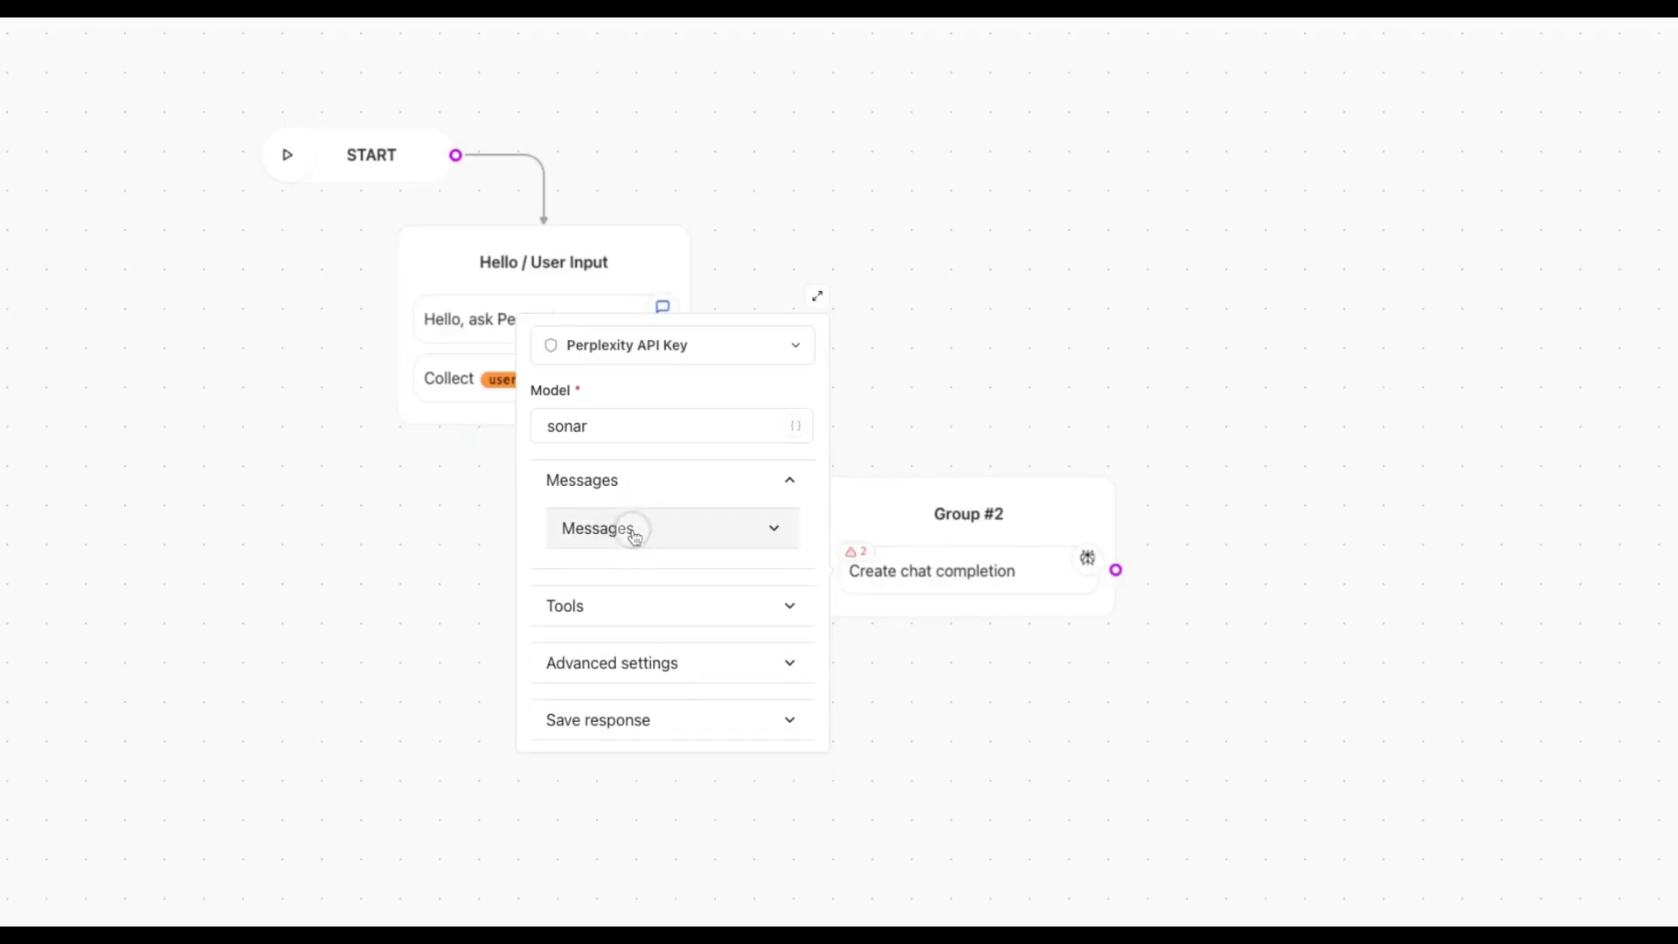
click(635, 531)
click(643, 582)
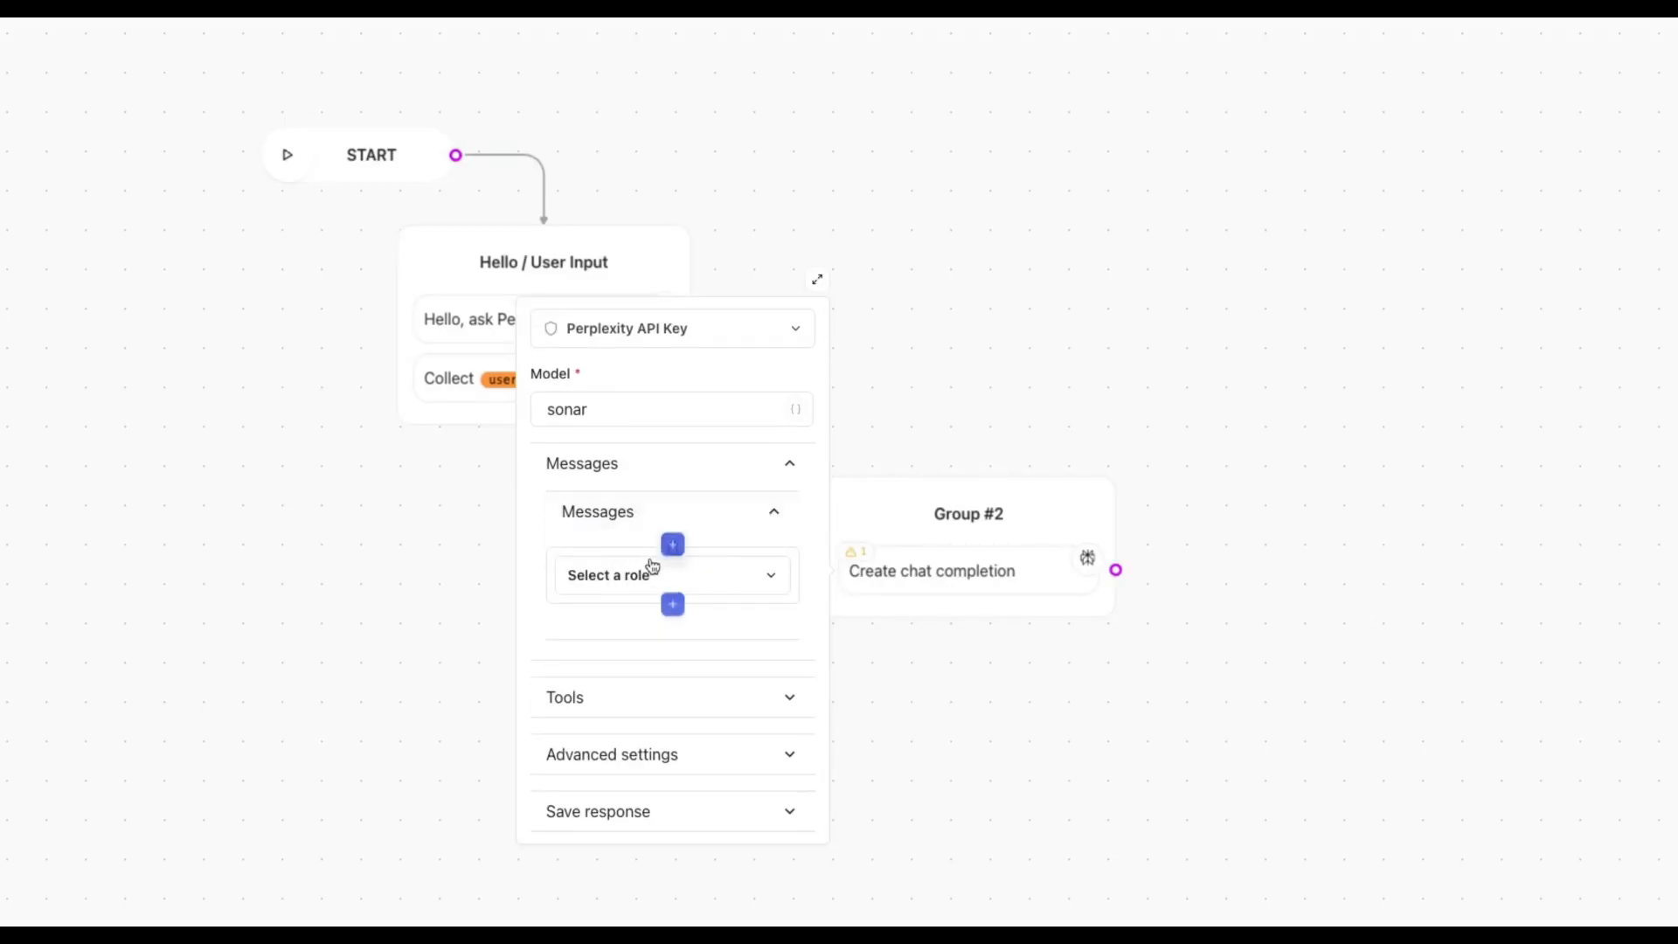
click(655, 577)
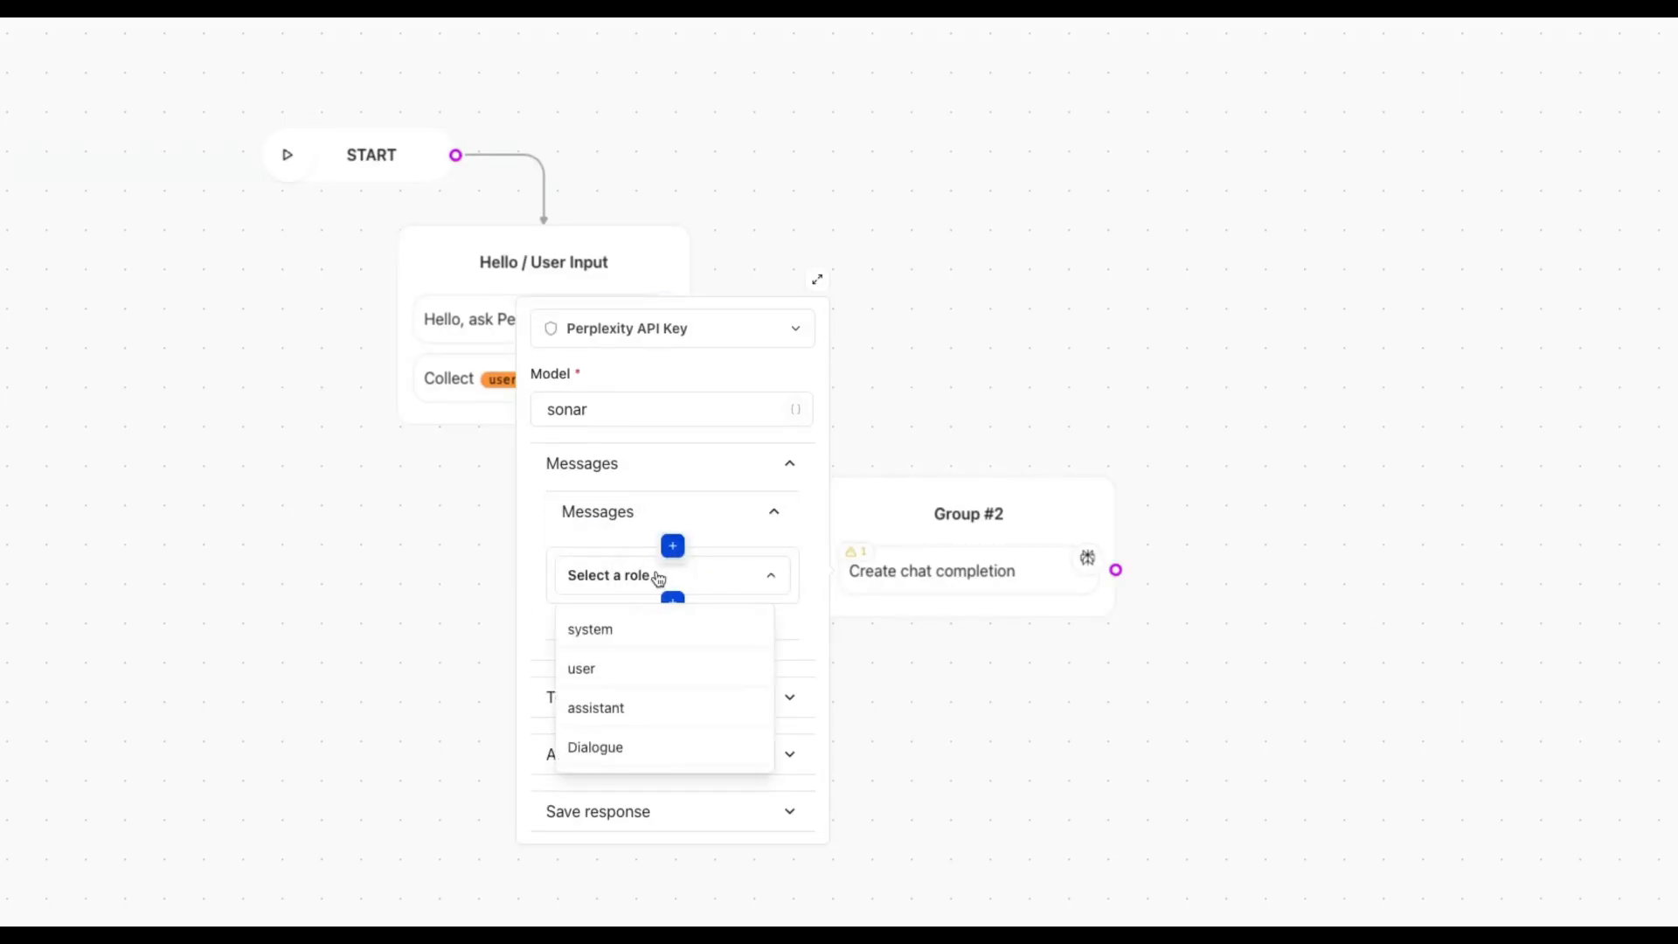
click(671, 757)
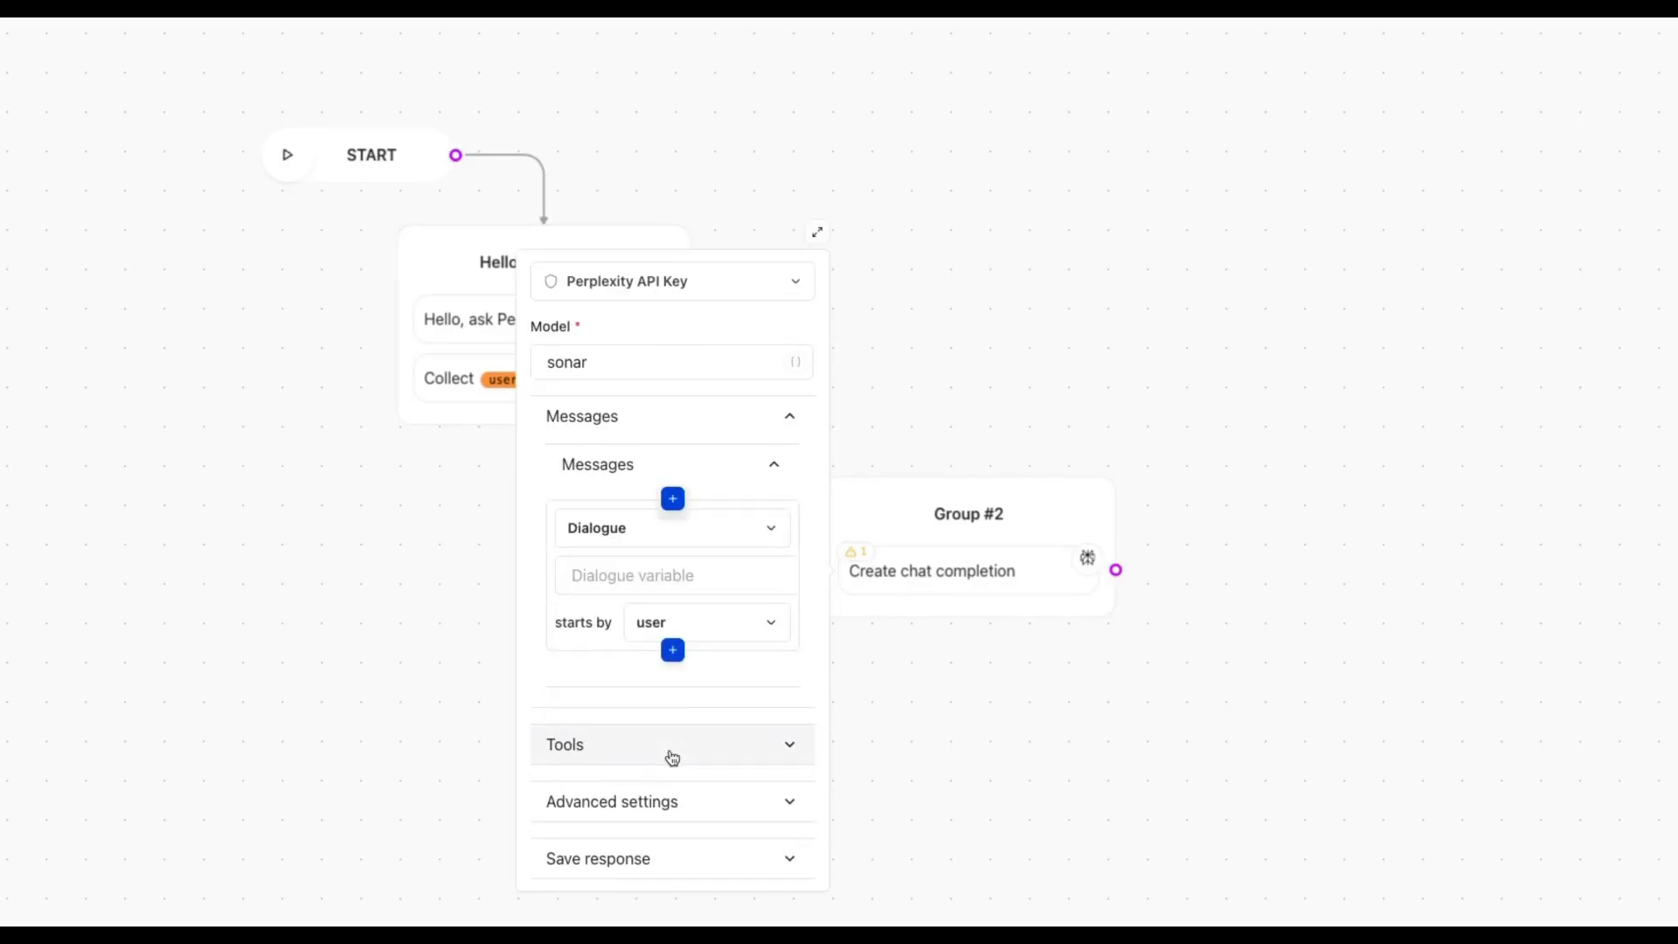
click(662, 577)
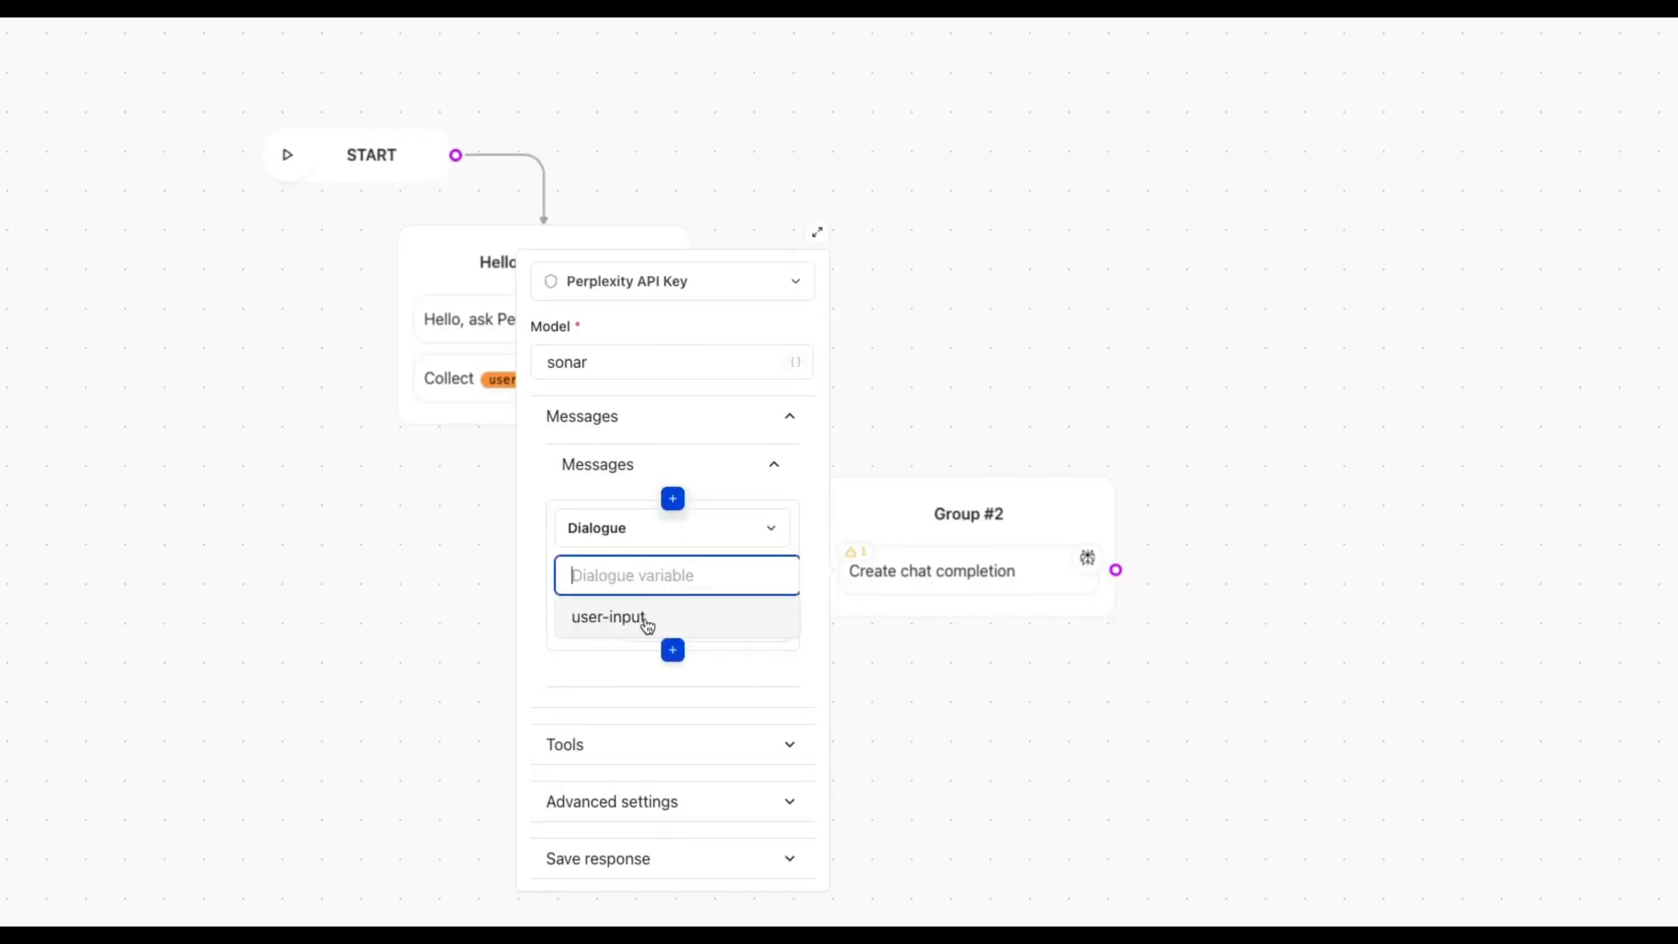
click(672, 619)
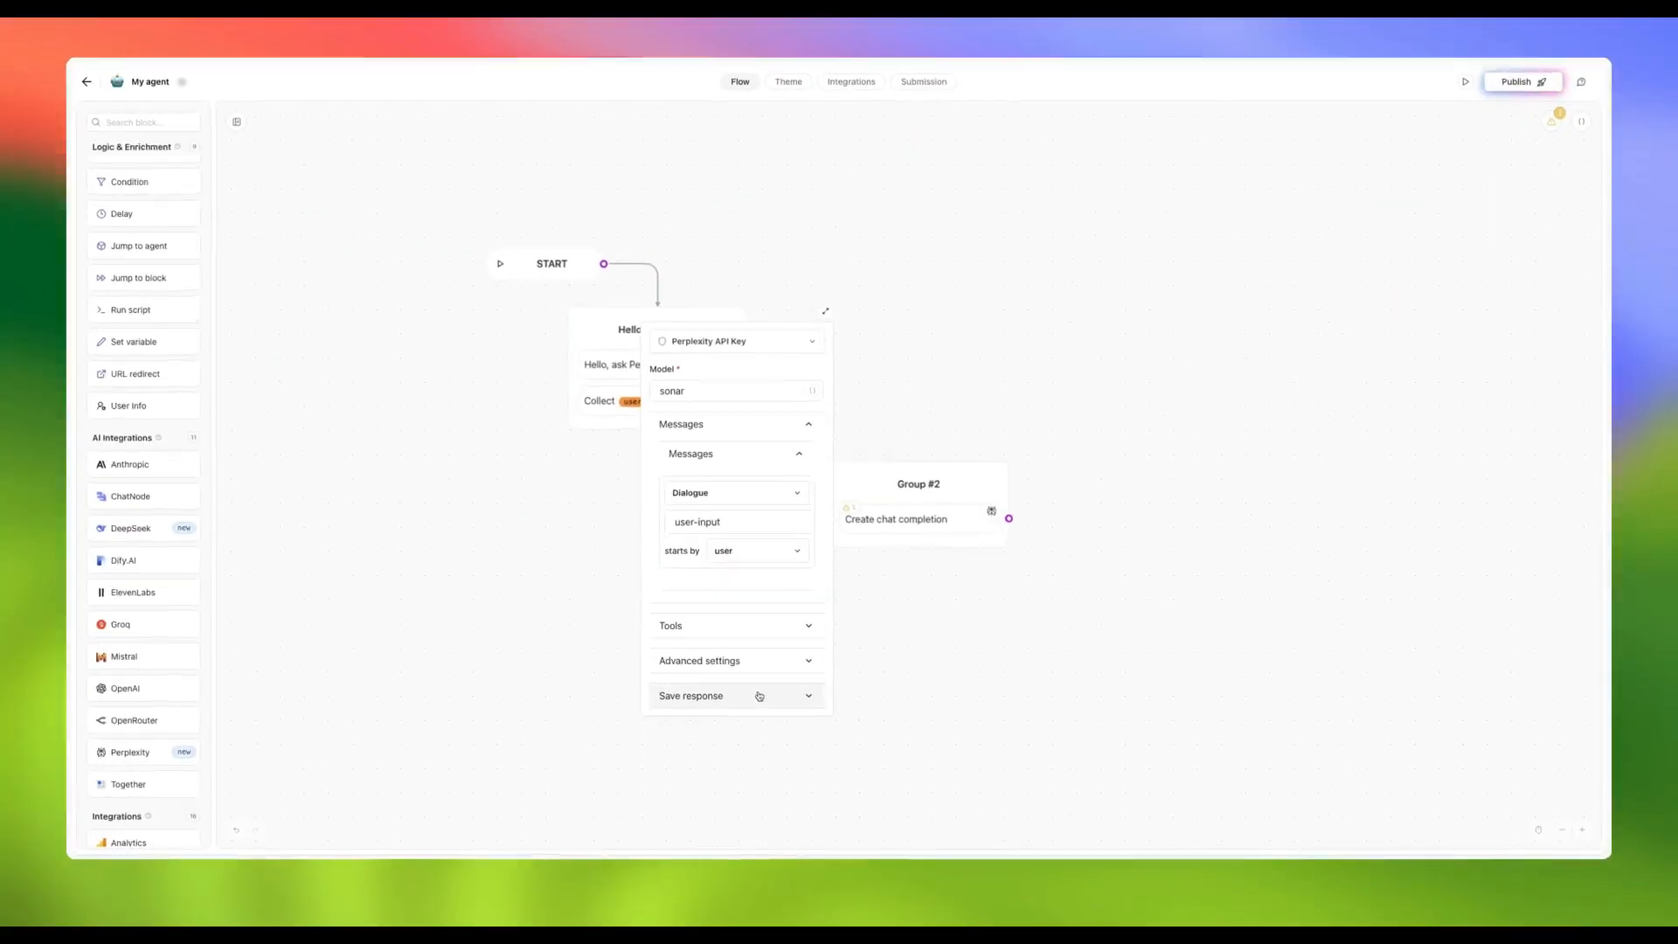
Save the reply's message content into a new perplexity-response variable
click(749, 701)
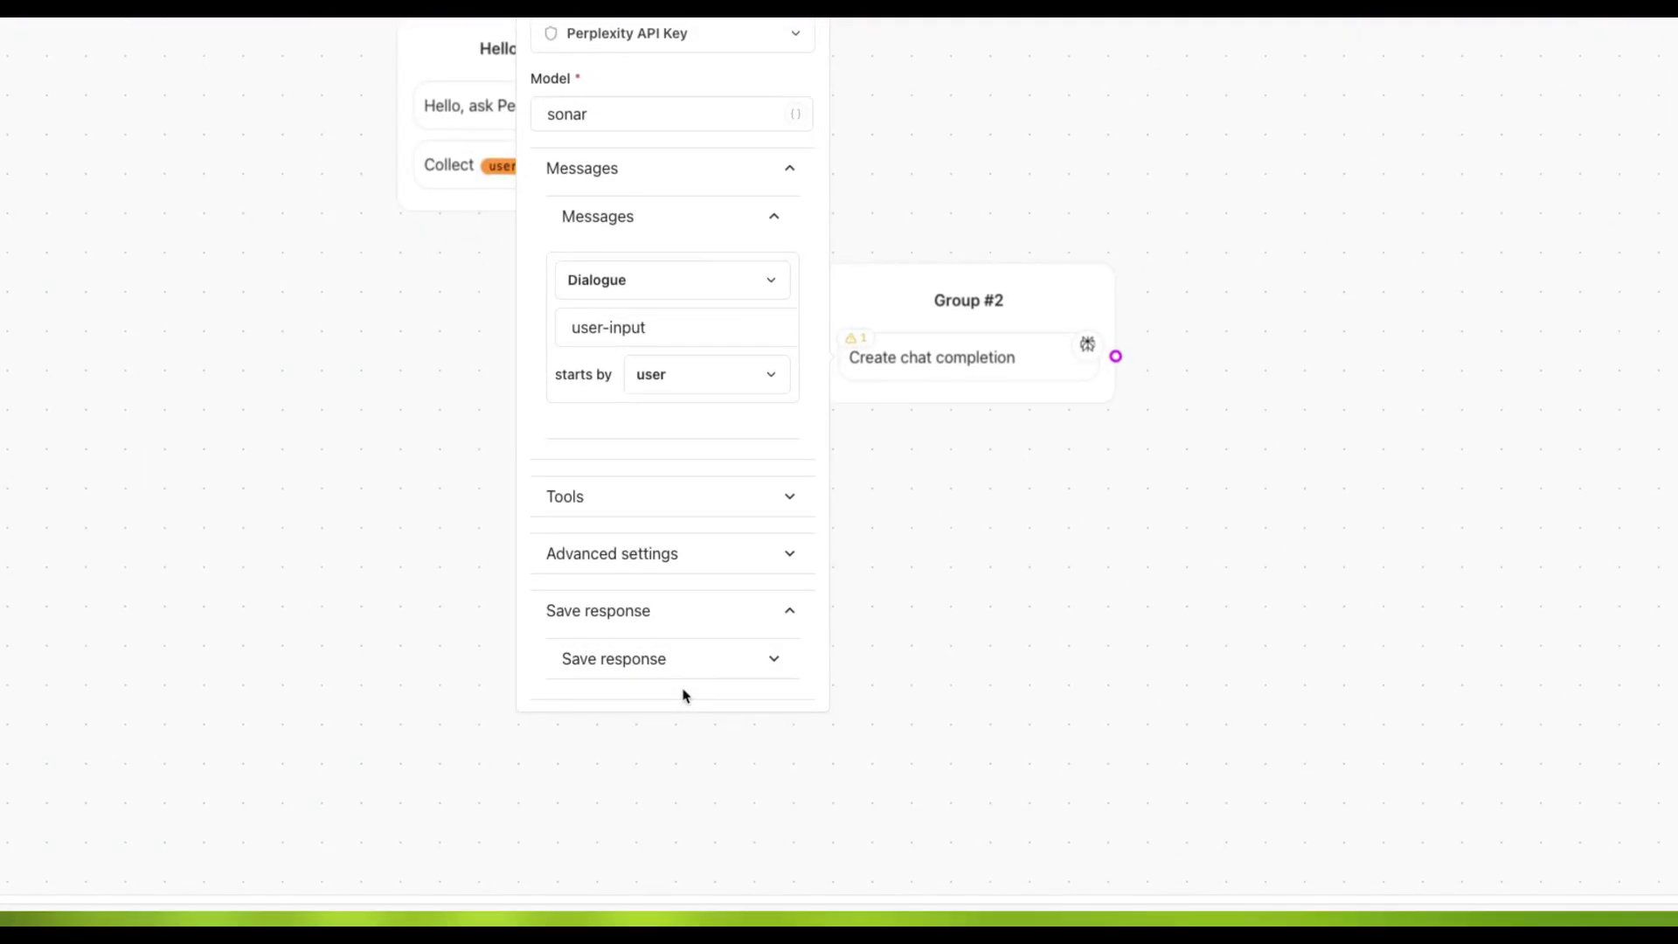
click(682, 679)
click(669, 715)
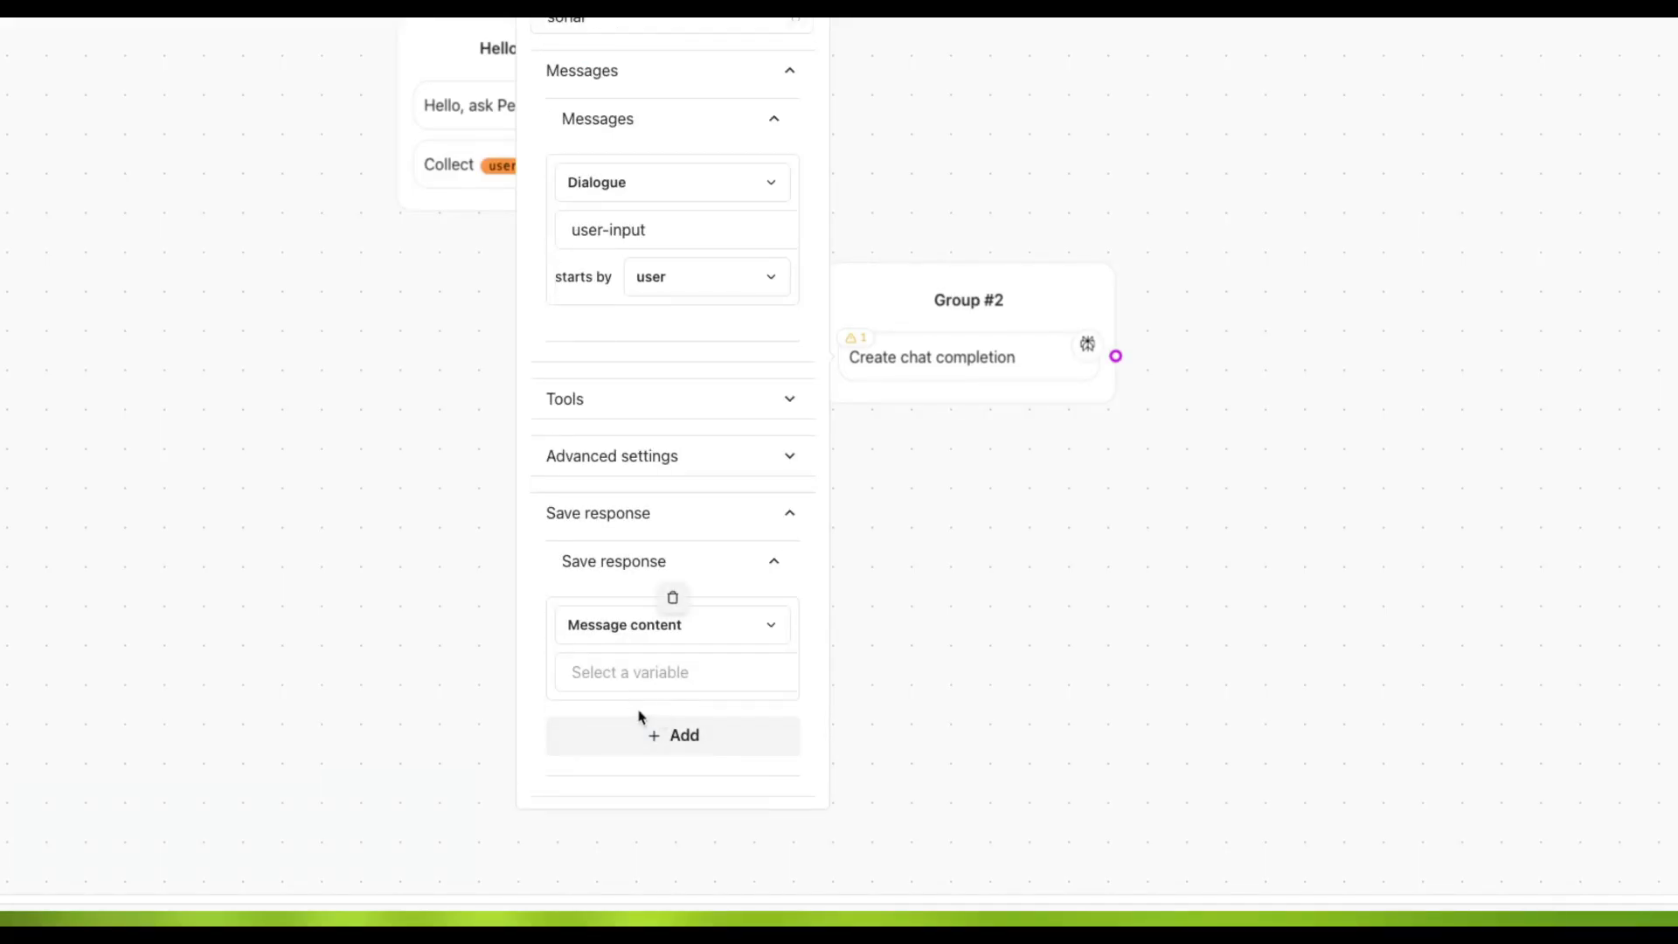
click(633, 675)
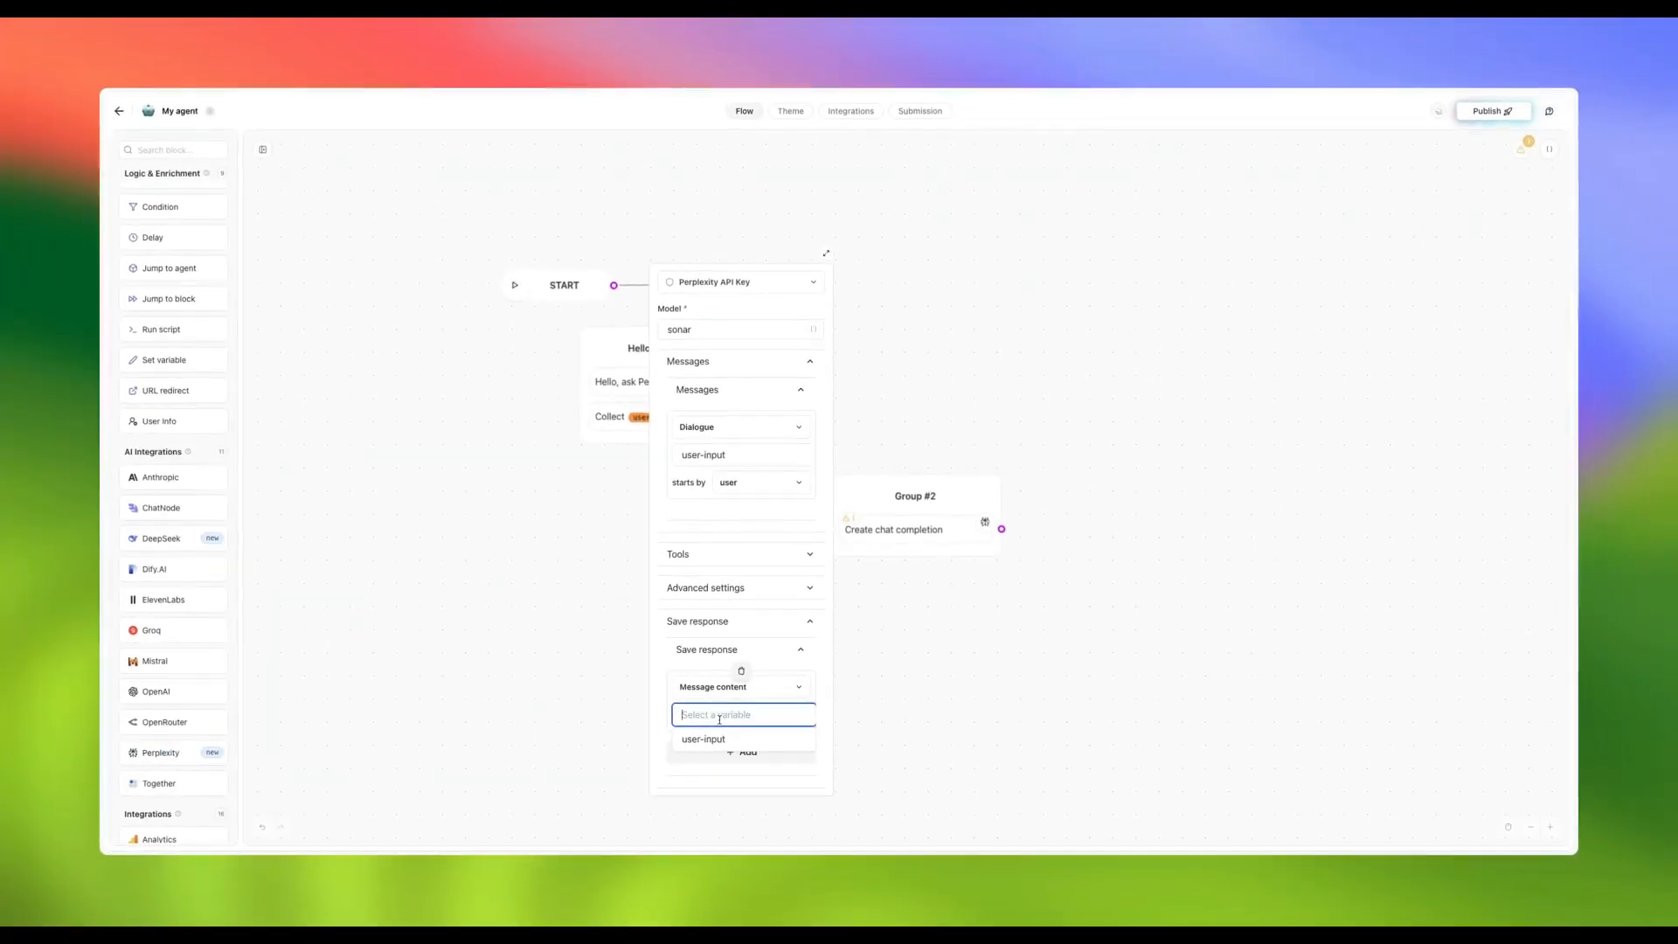
text(perplexity-response)
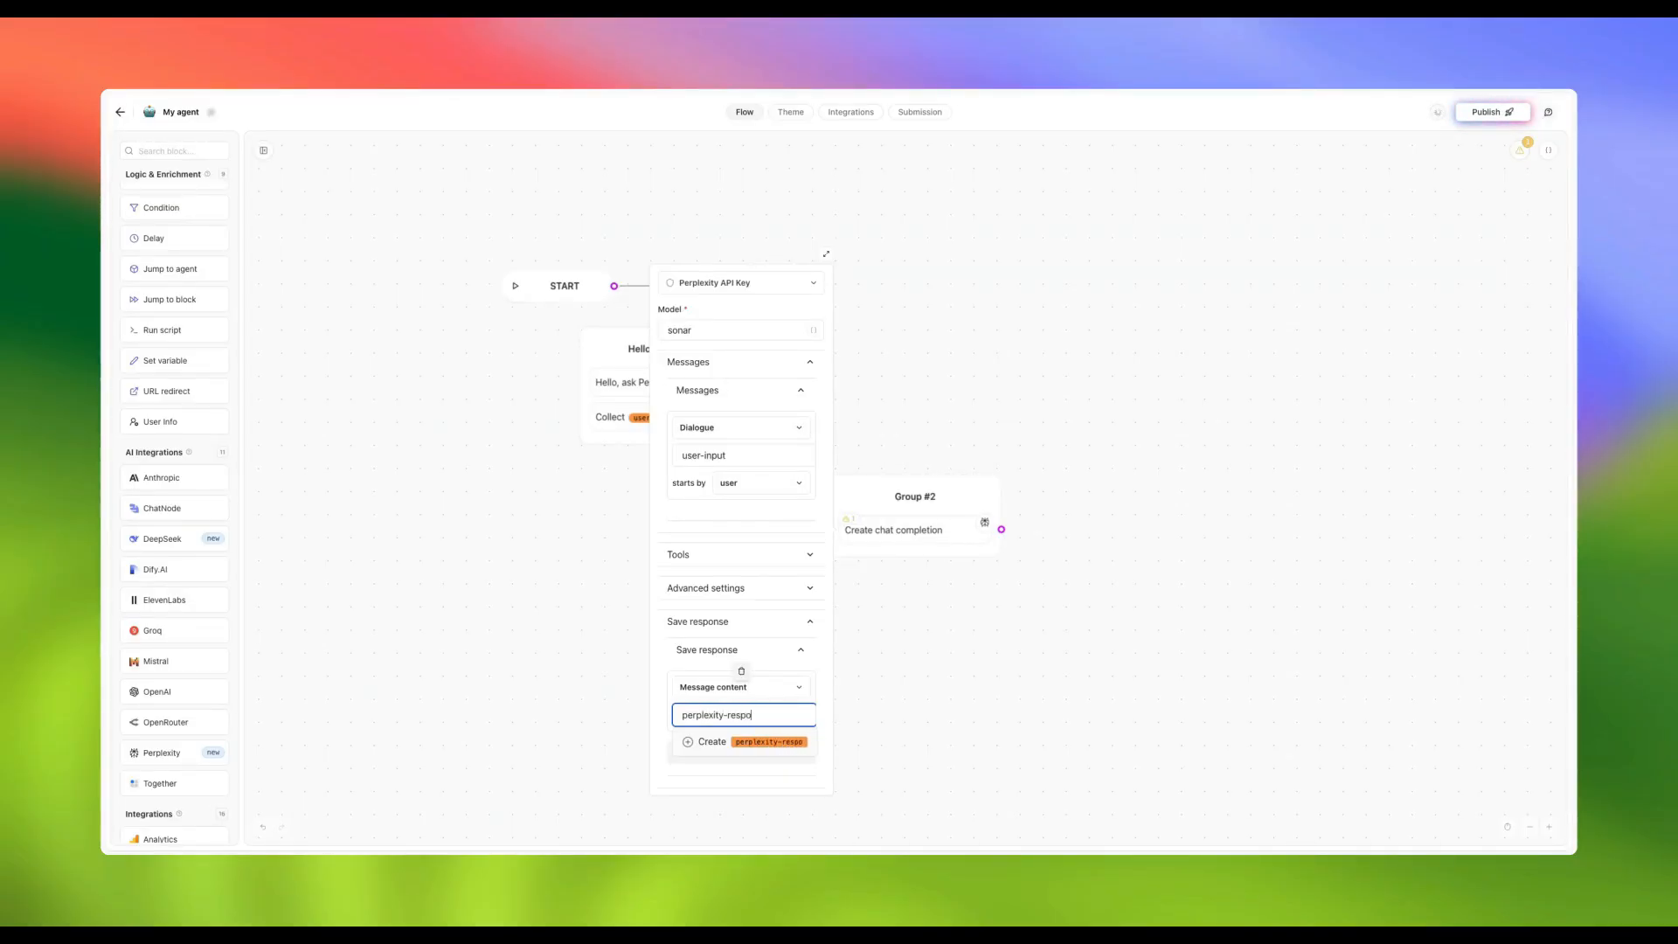
click(710, 742)
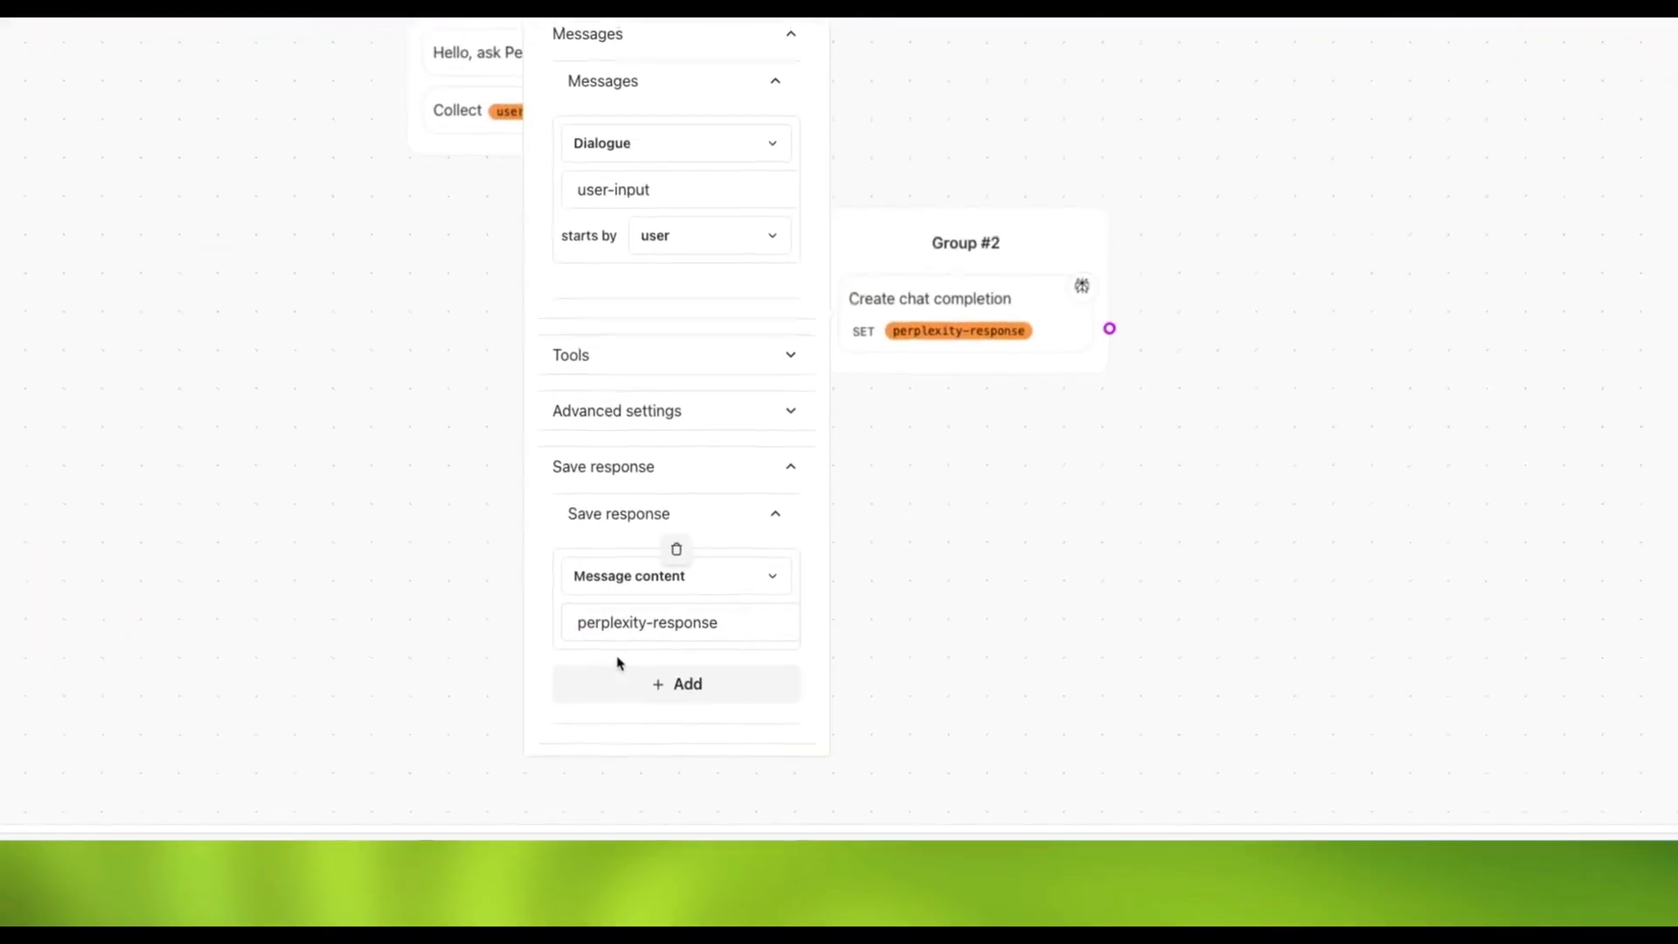
Connect Collect to Group #2, rename it Perplexity AI, and move it upward
click(893, 549)
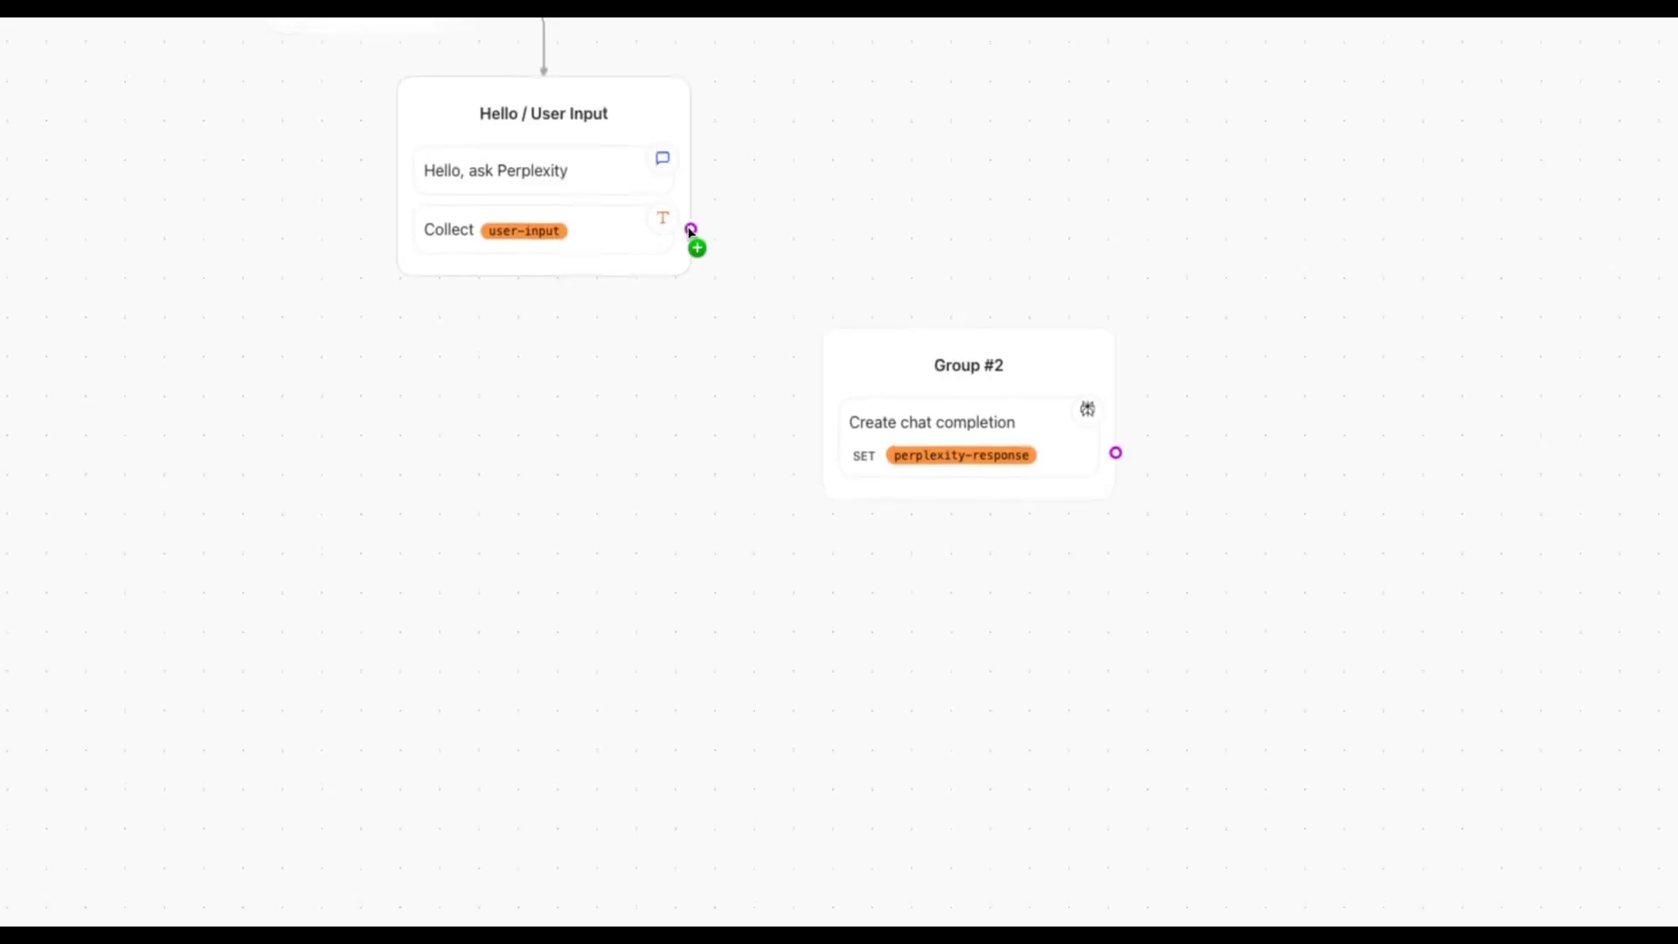
drag(690, 95, 848, 241)
drag(849, 391, 852, 390)
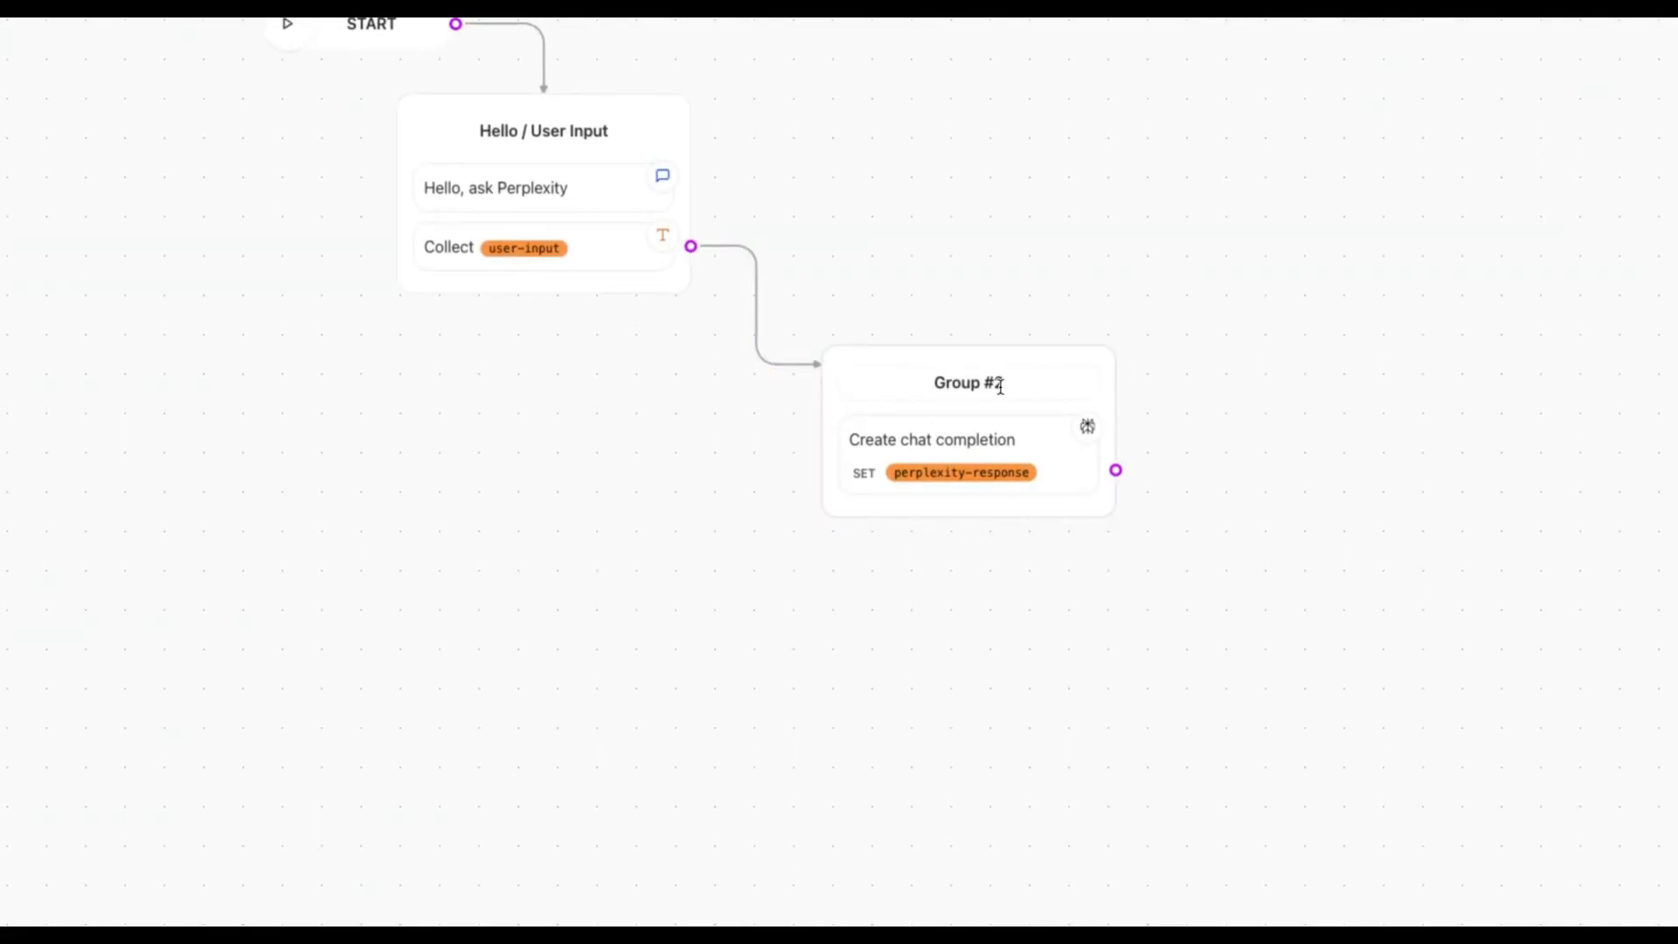
click(1001, 387)
text(Perp)
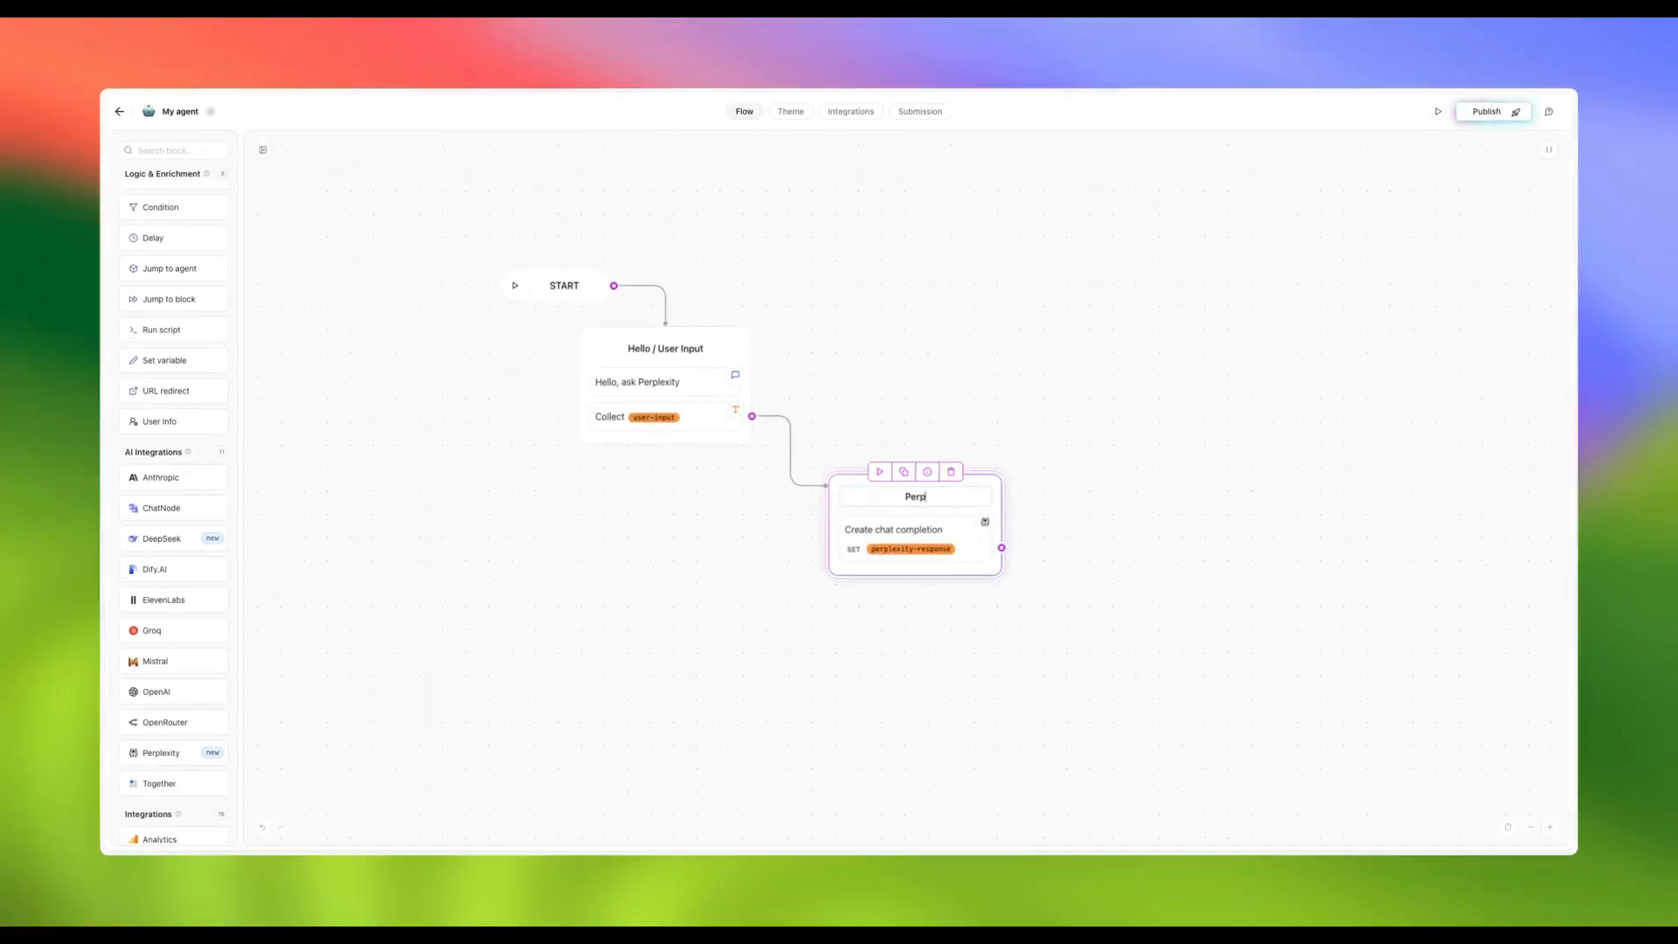
text(lexity AI)
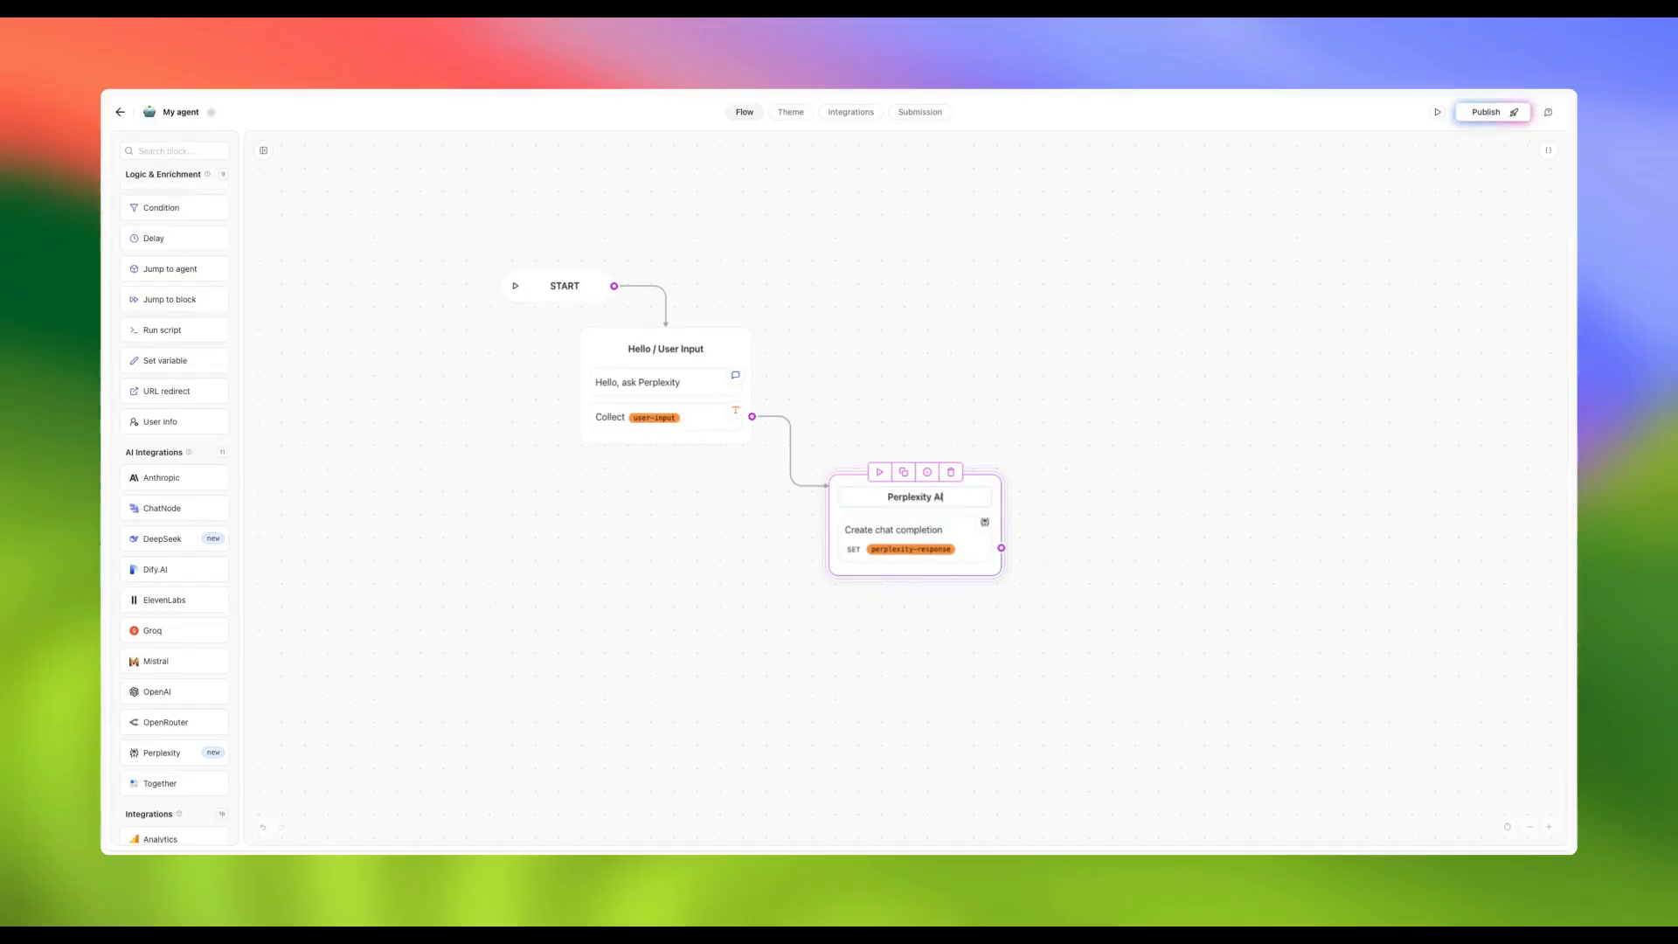
click(917, 660)
drag(947, 480, 943, 427)
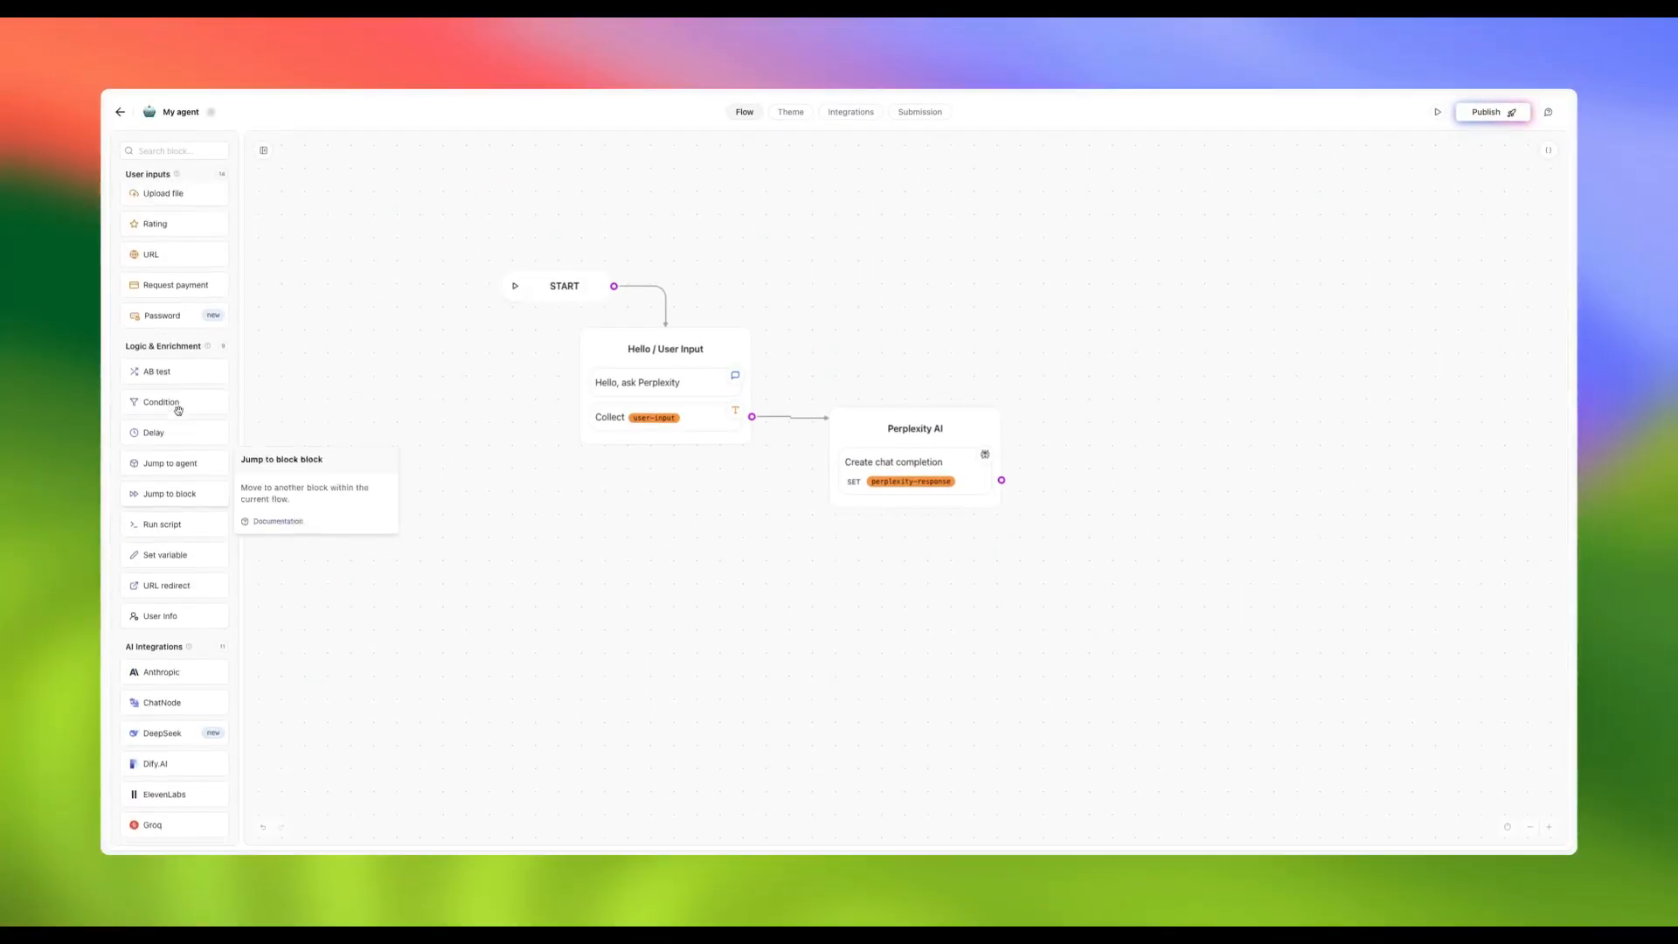
scroll(178, 410, up, 5)
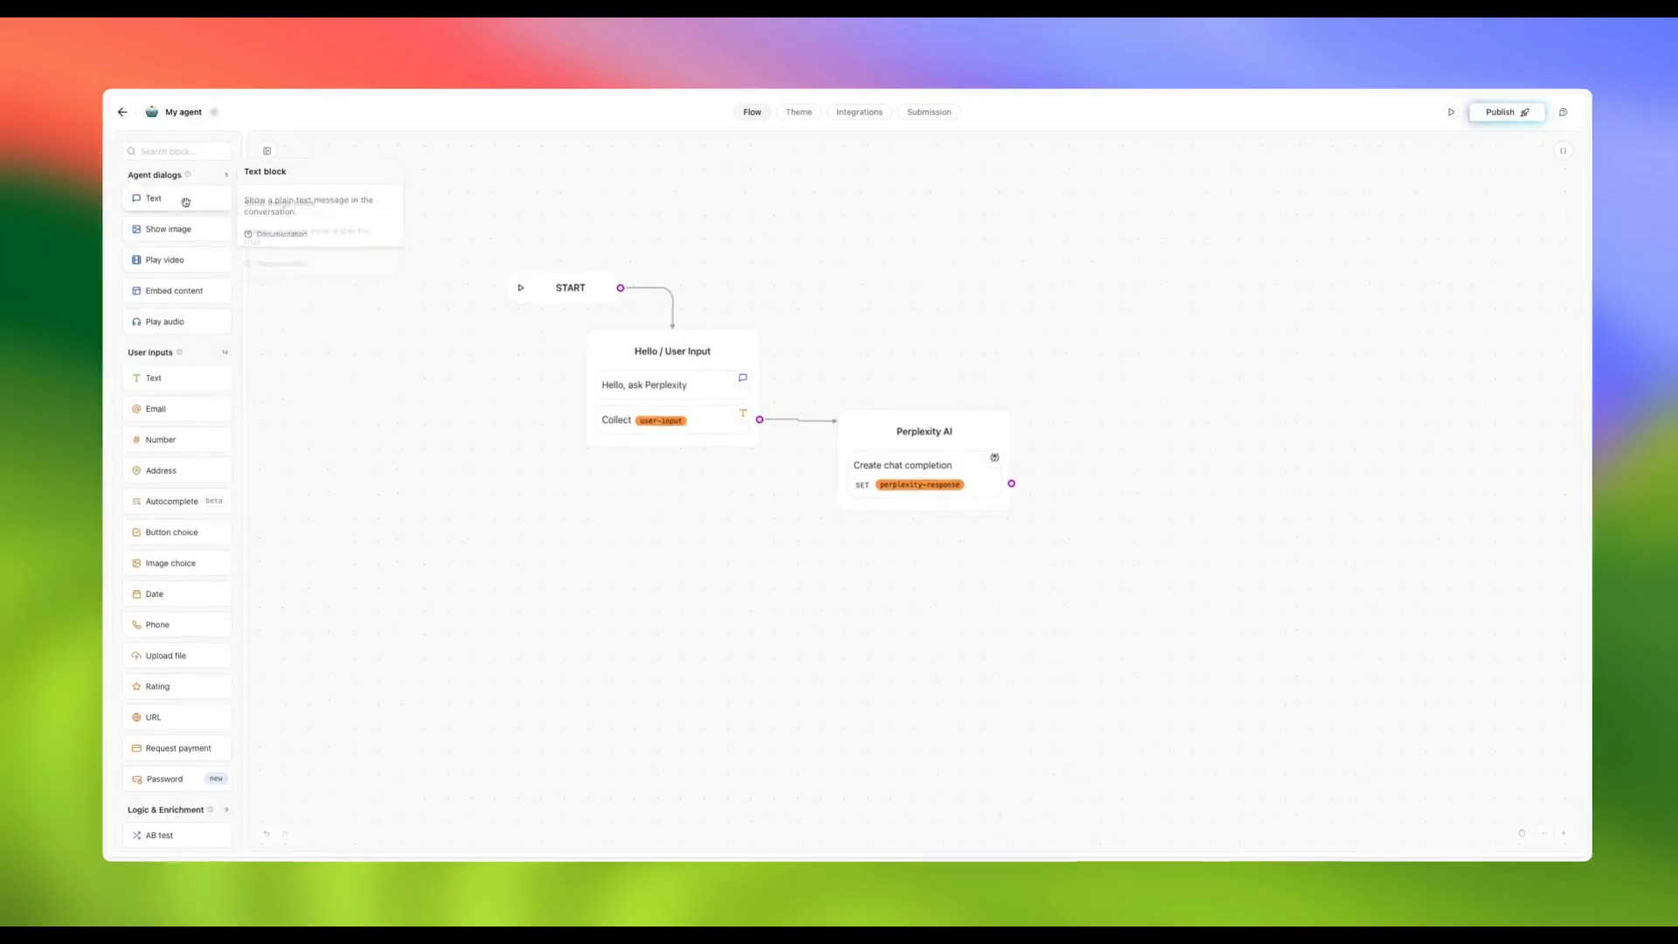
Add a 'Response' text group showing {{perplexity-response}}, linked after Perplexity AI
drag(185, 202, 1214, 433)
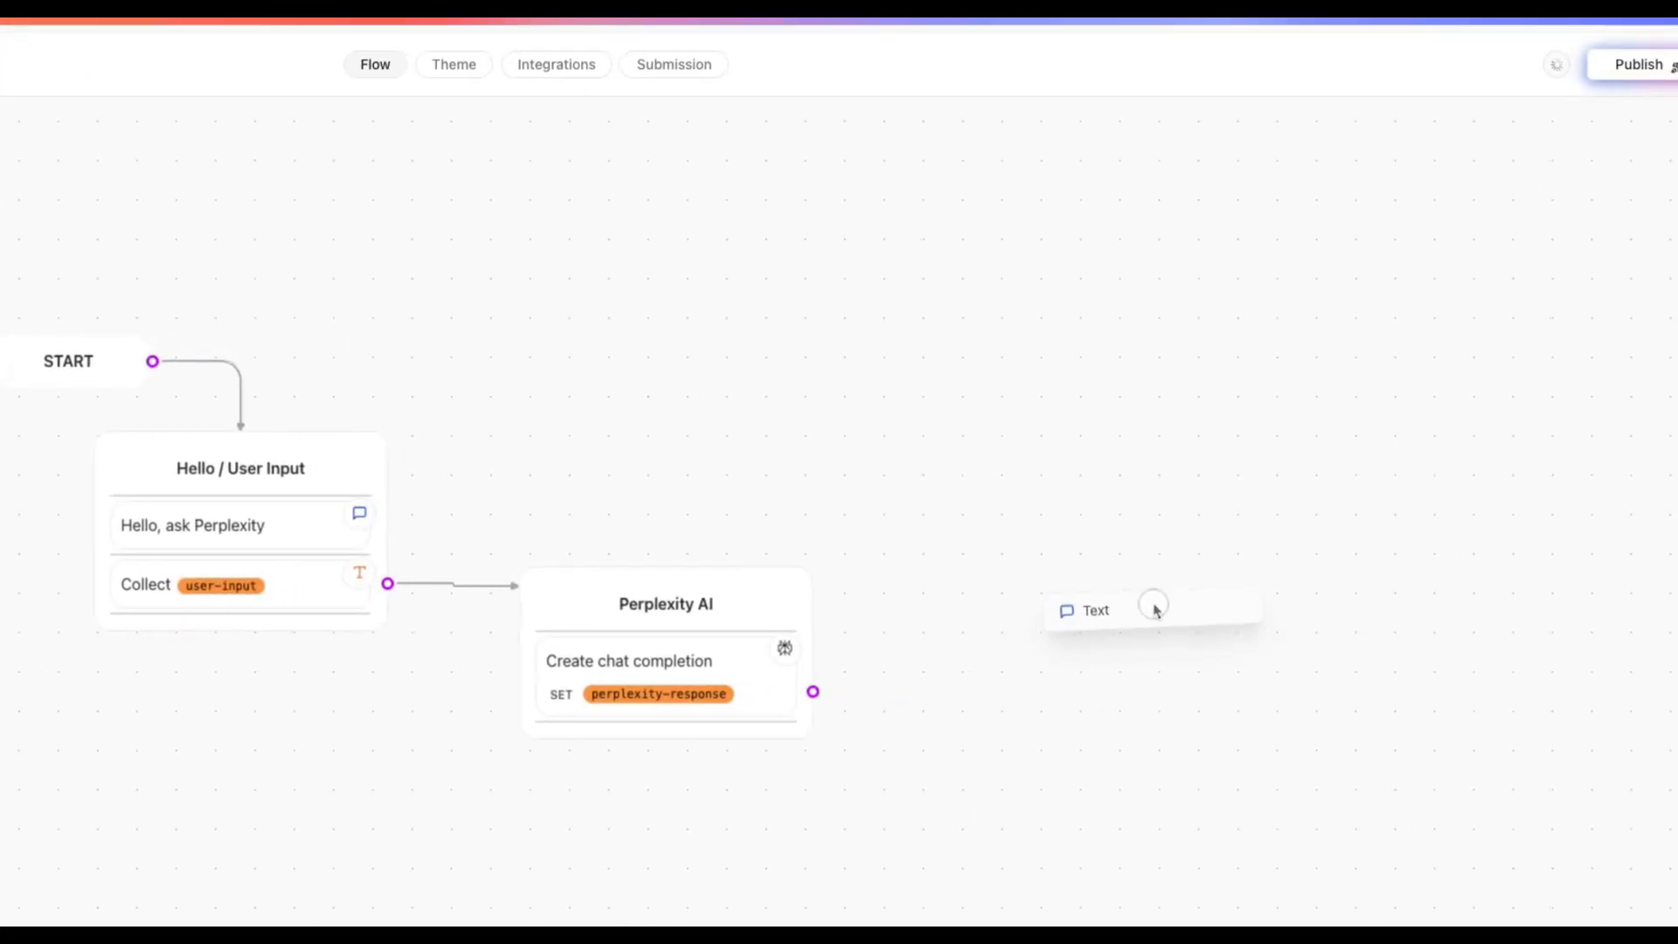
drag(1156, 609, 1155, 610)
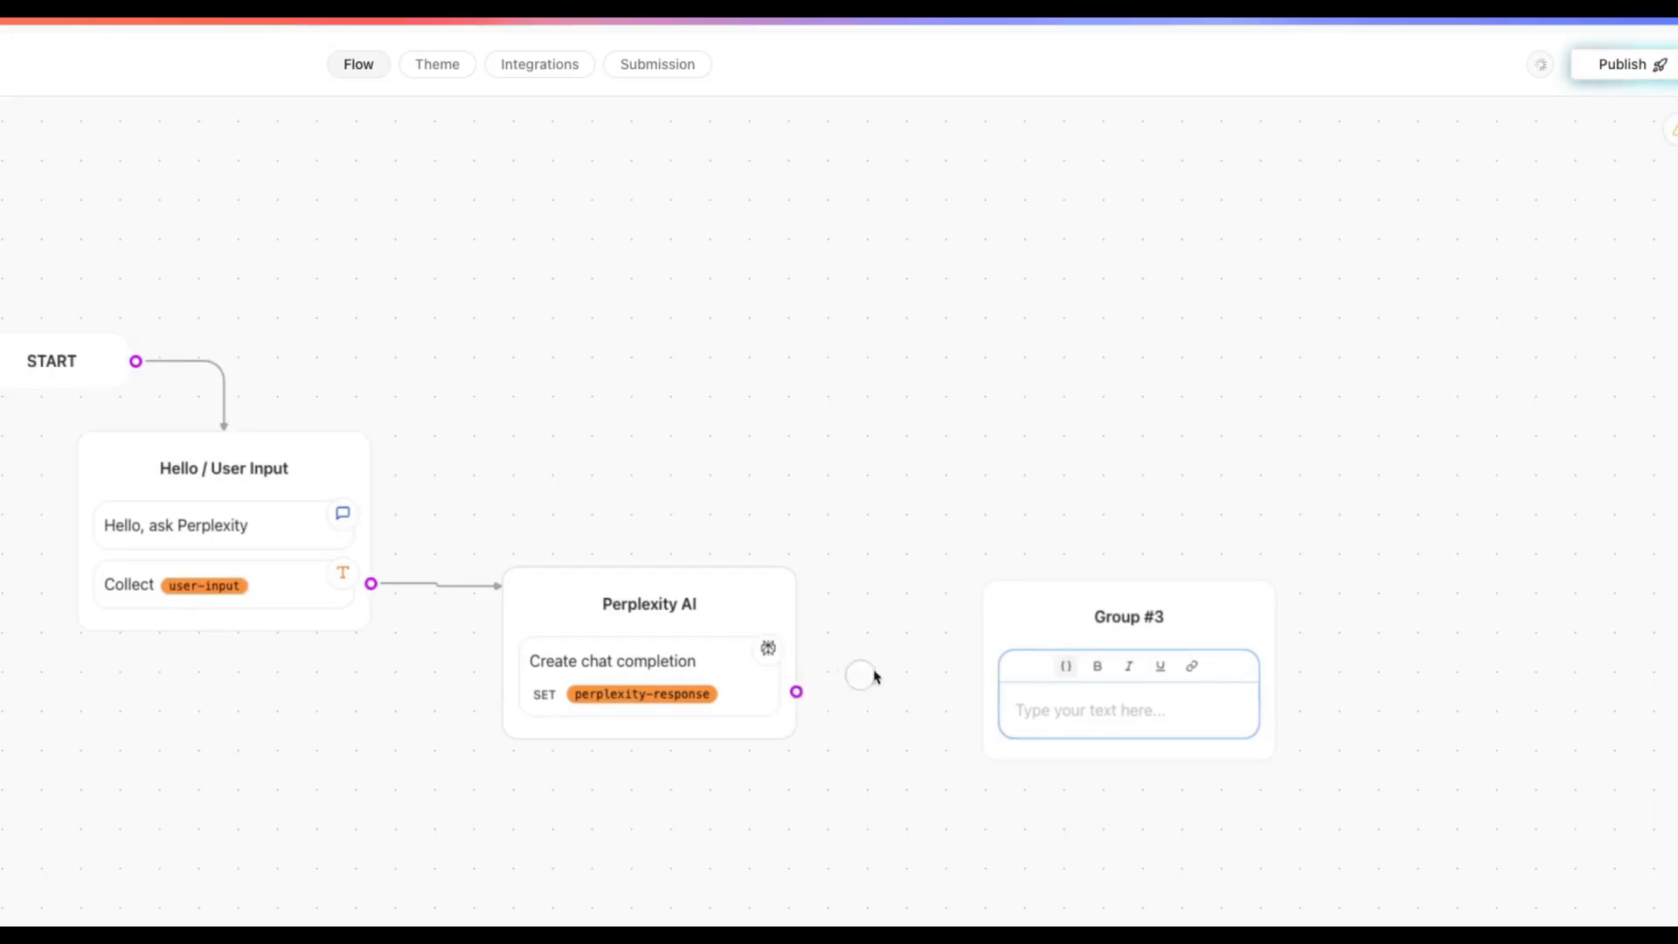
drag(874, 676, 1075, 655)
click(1089, 687)
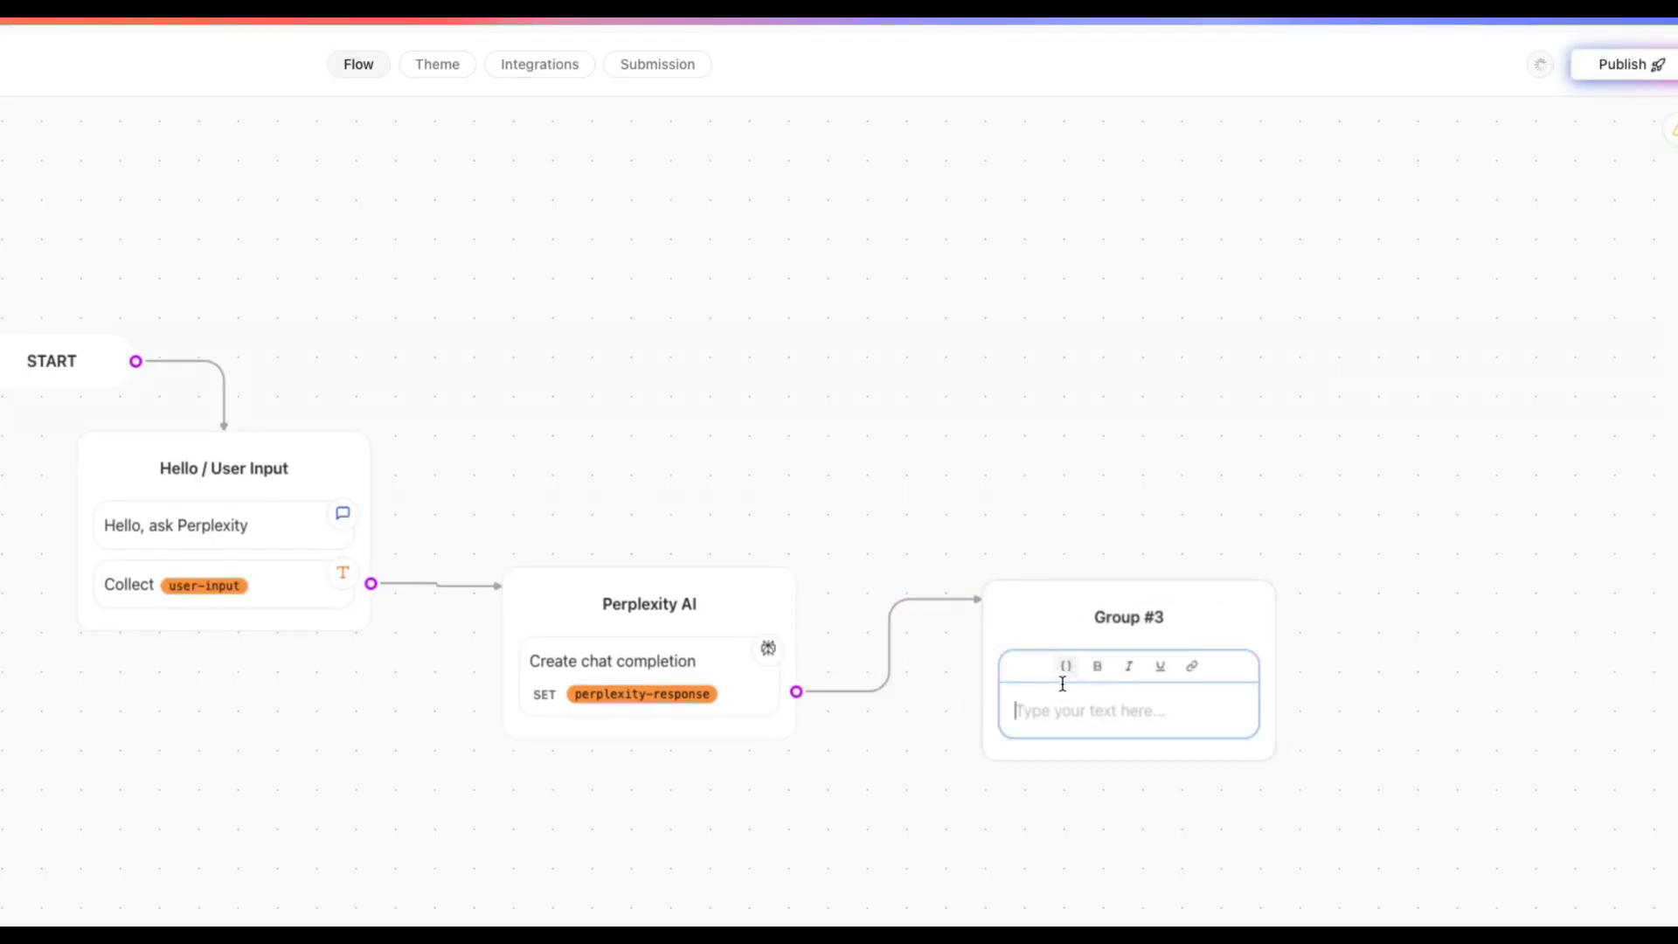
click(1065, 667)
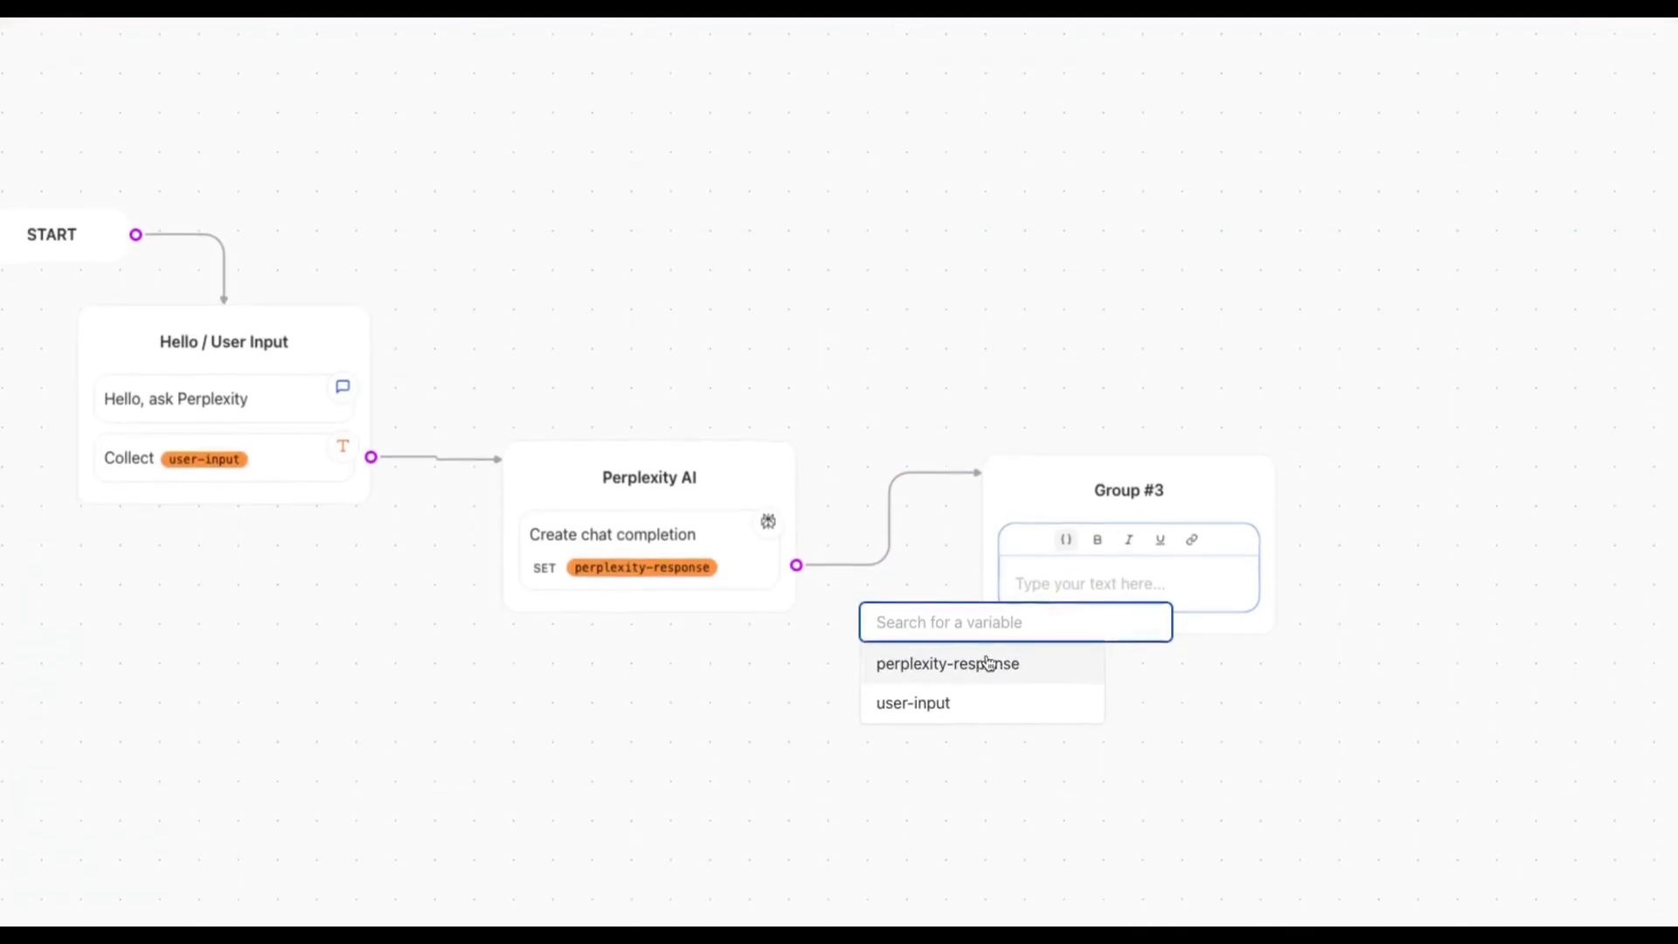
click(988, 663)
click(1135, 491)
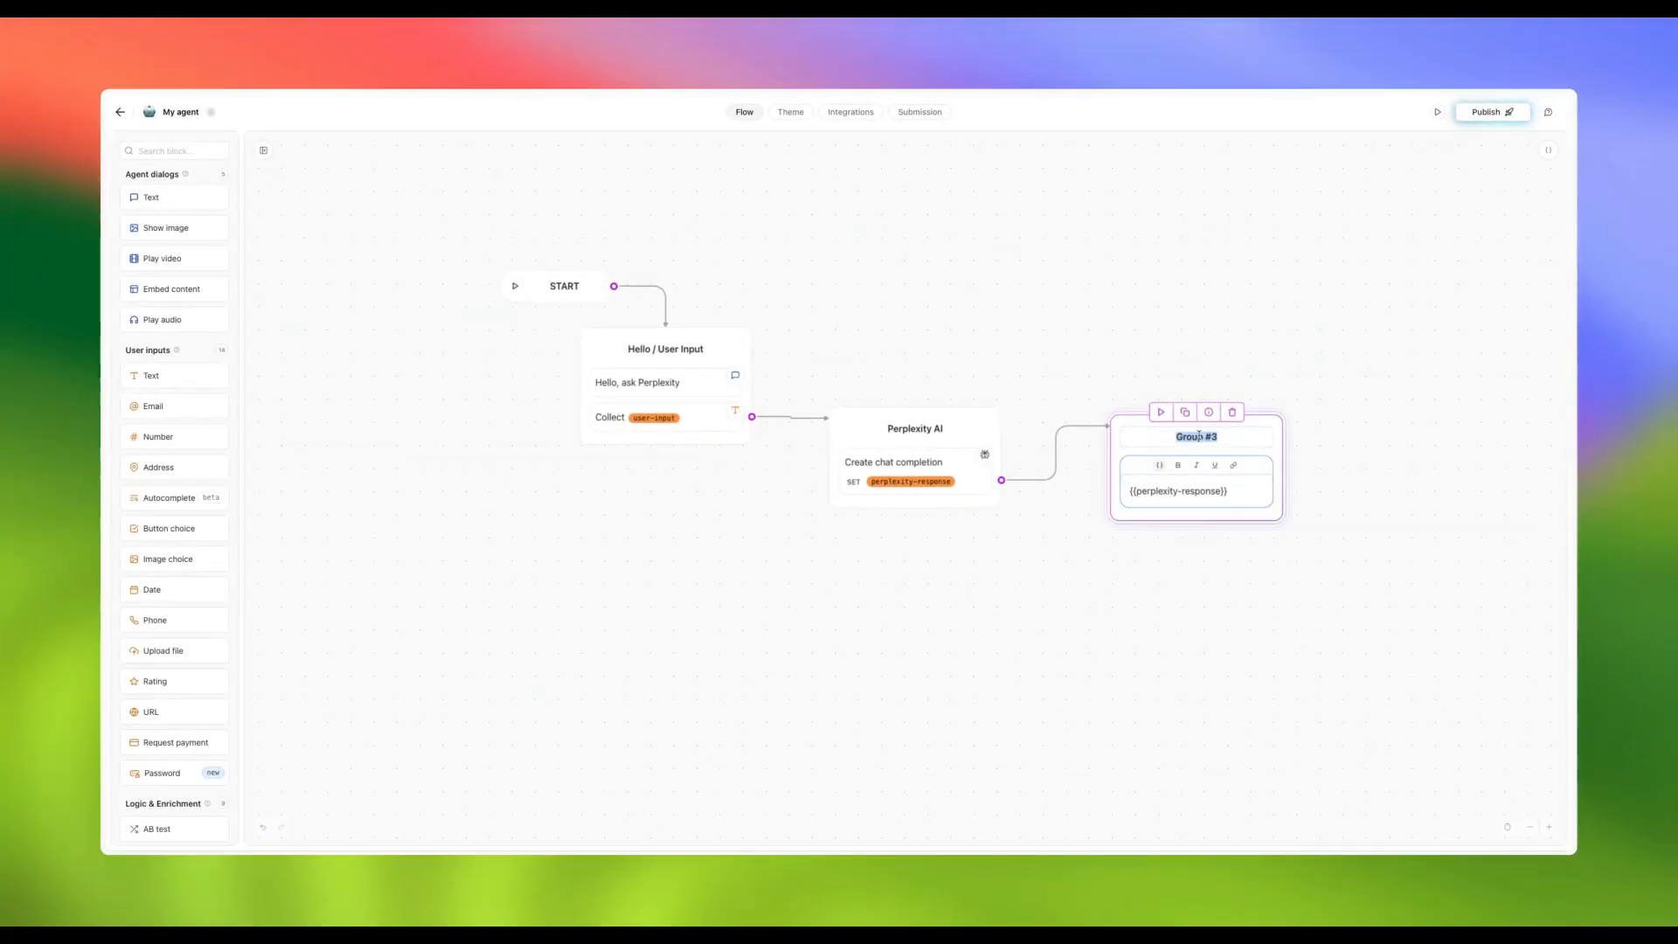
text(Rwe)
click(1127, 569)
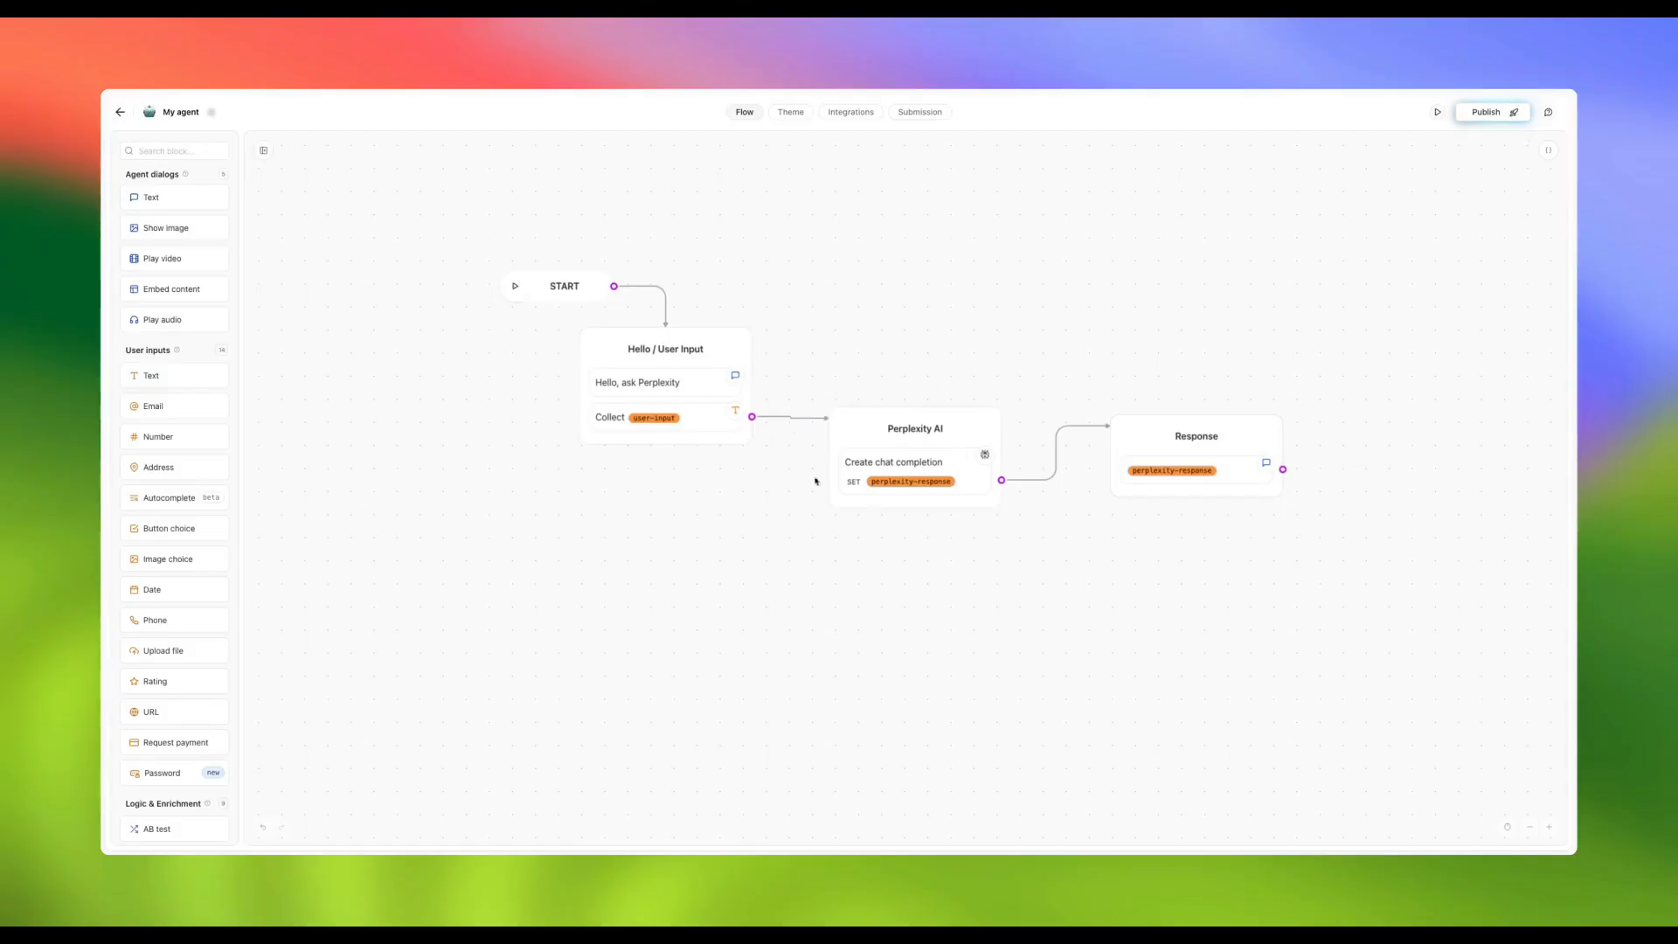
Rewire the Response group's connection and position it below Perplexity AI
drag(1281, 472, 942, 454)
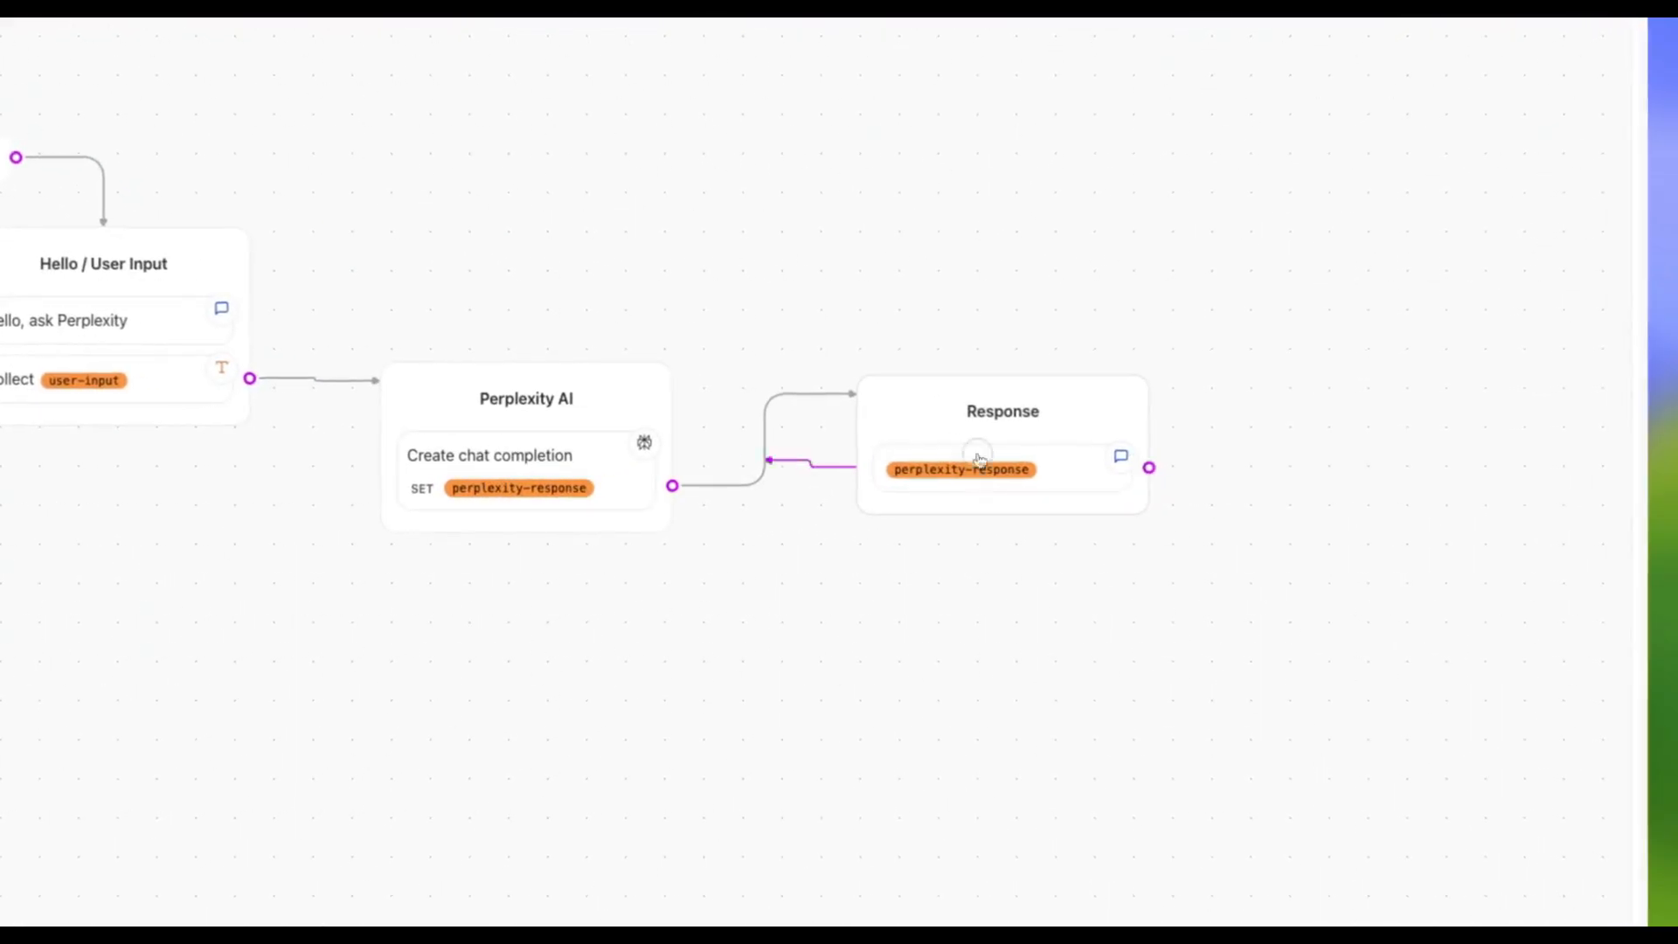
drag(605, 437, 256, 381)
drag(1229, 398, 680, 683)
click(641, 555)
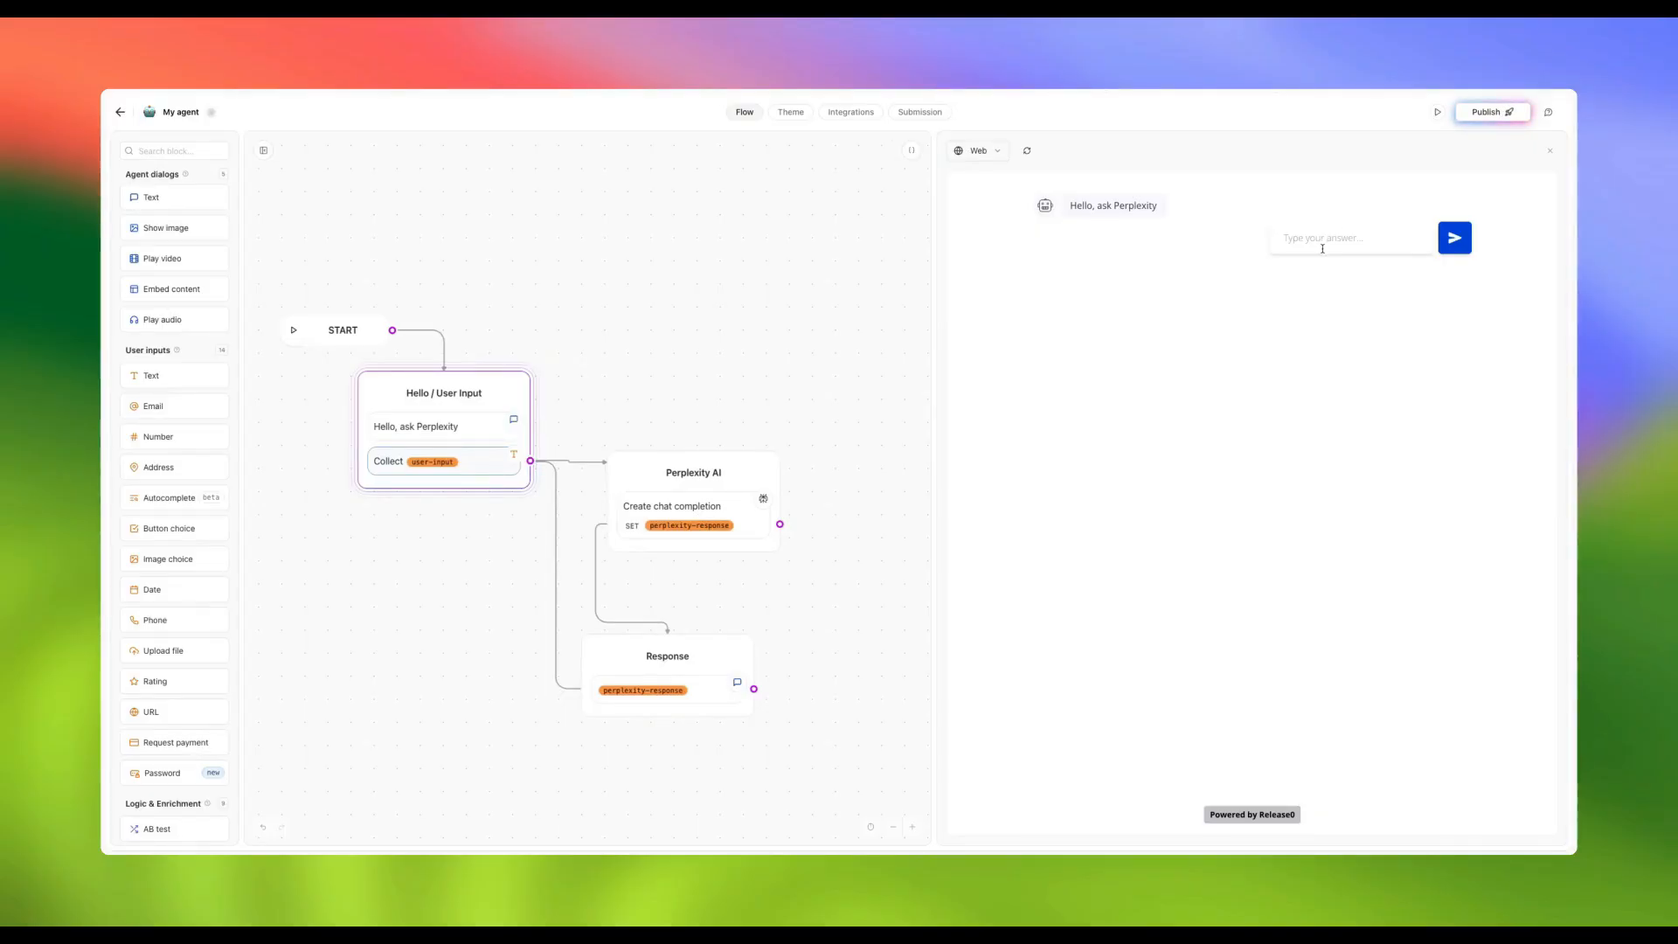
In the preview chat, ask about the moon's distance, then send 'How many planets in the solar system?'
text(W)
text(?)
key(Return)
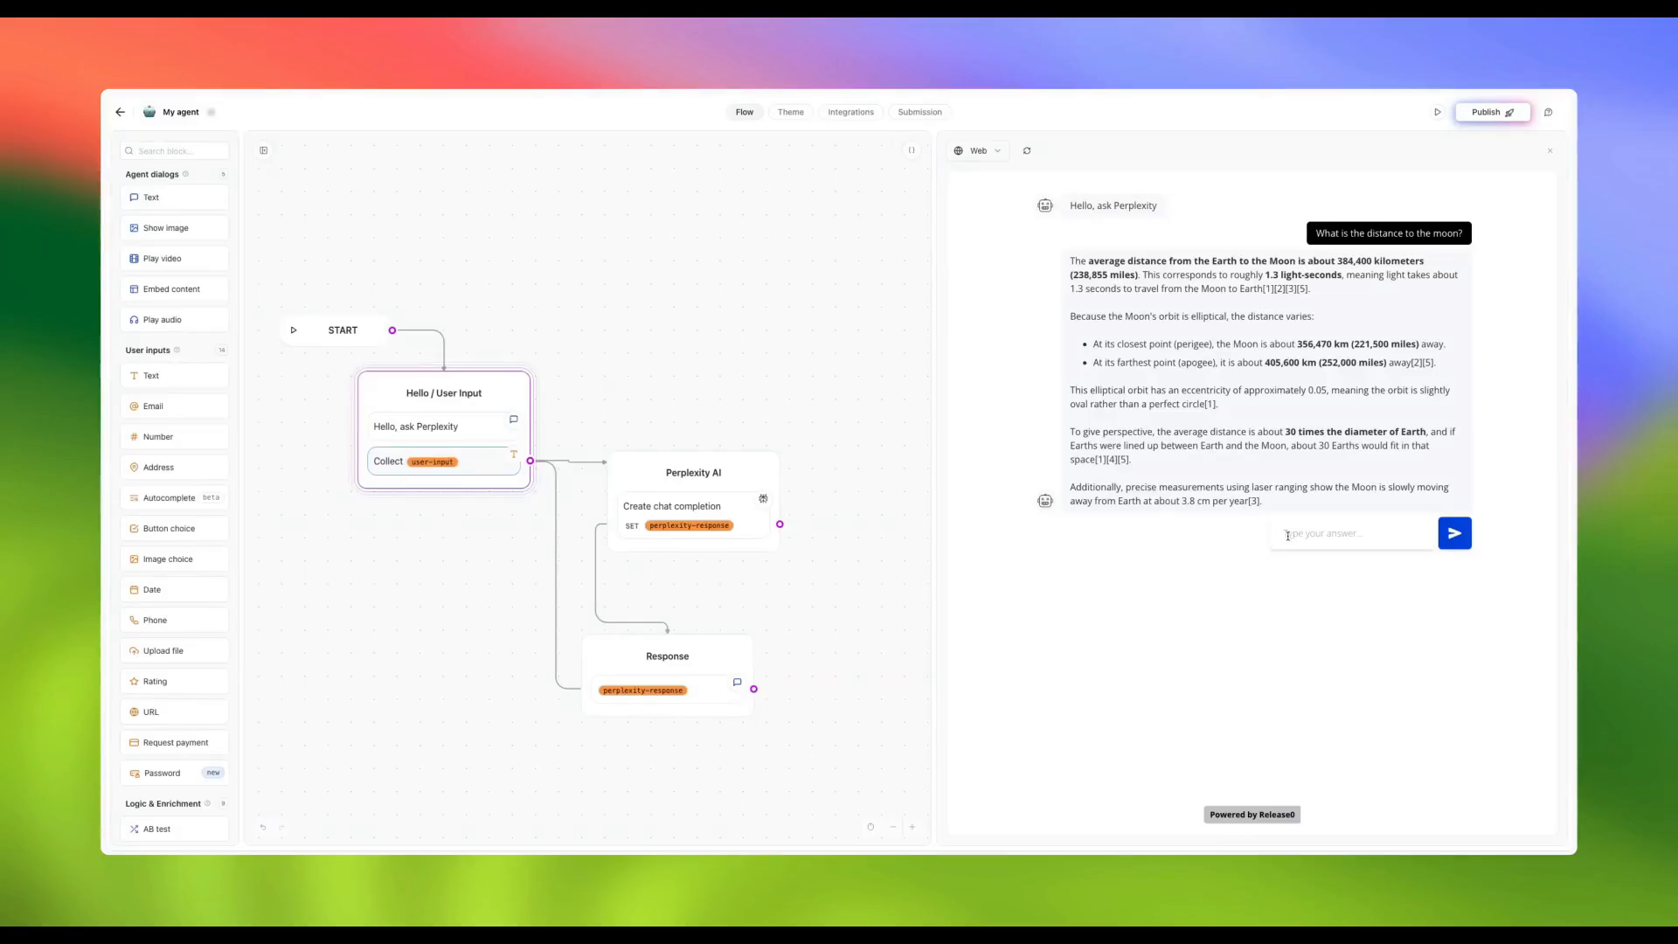
click(1290, 535)
text(Ho)
text(w many planets in the s)
text(olar system?)
click(1456, 533)
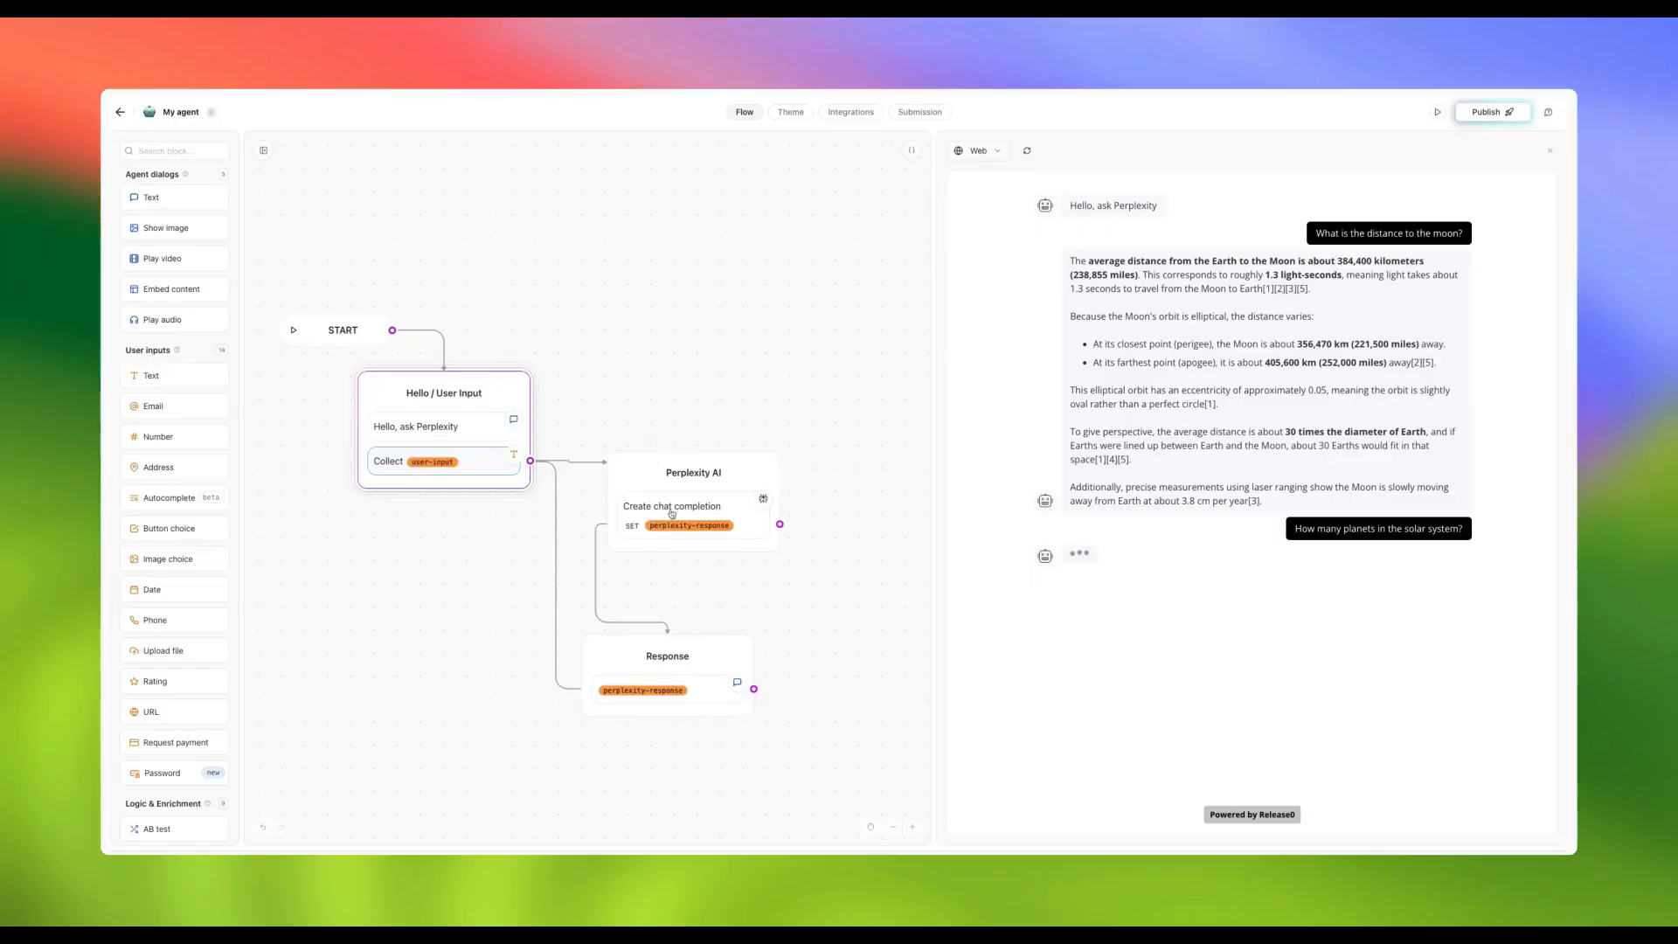